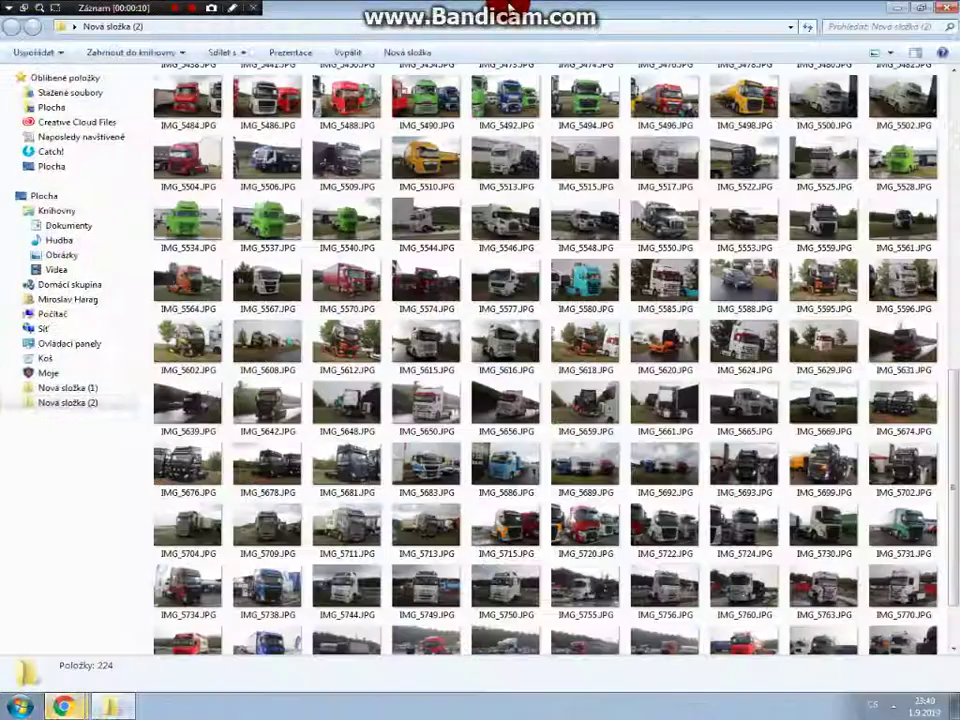
Step: Open IMG_5608.JPG from the folder in Zoner Photo Studio X, going on from the quick viewer to the full program
scroll(407, 275, down, 3)
scroll(621, 583, up, 5)
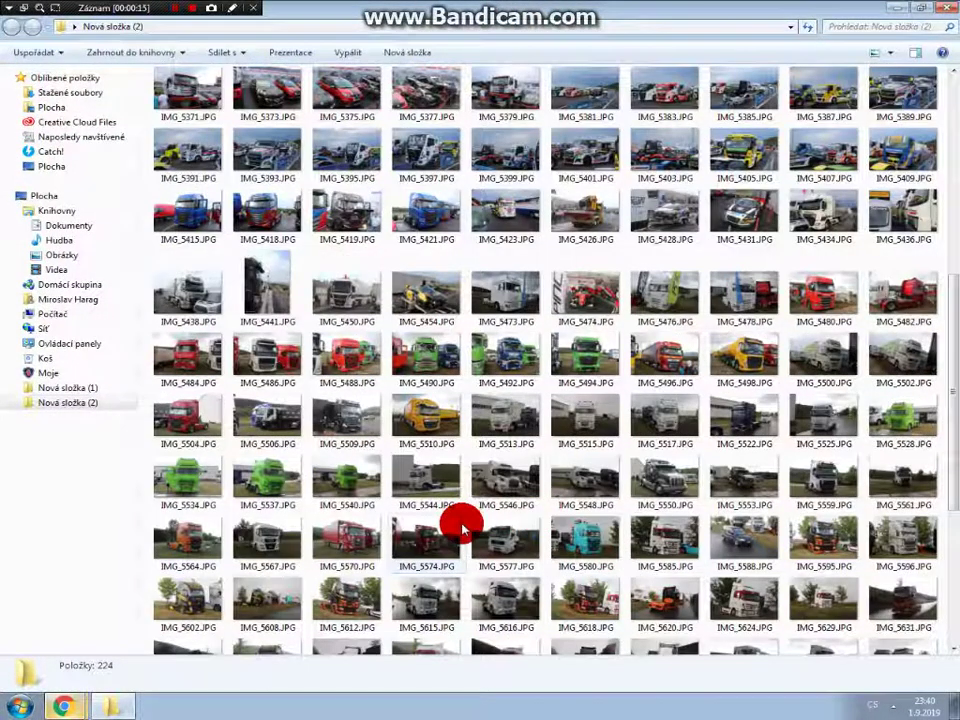
scroll(460, 517, down, 3)
click(237, 425)
right_click(237, 425)
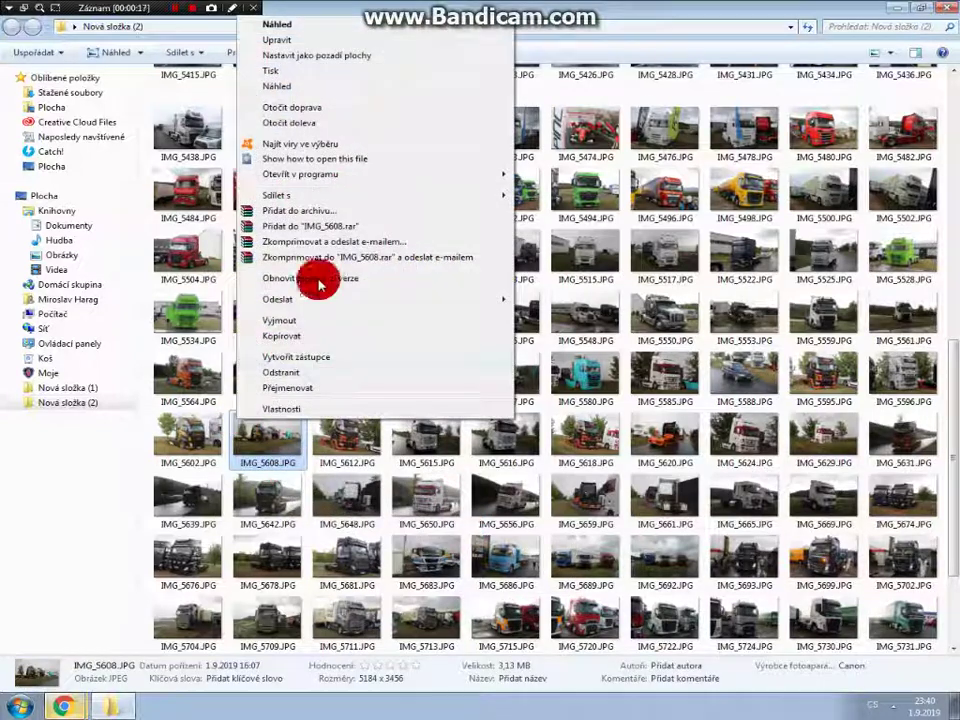
mouse_move(337, 176)
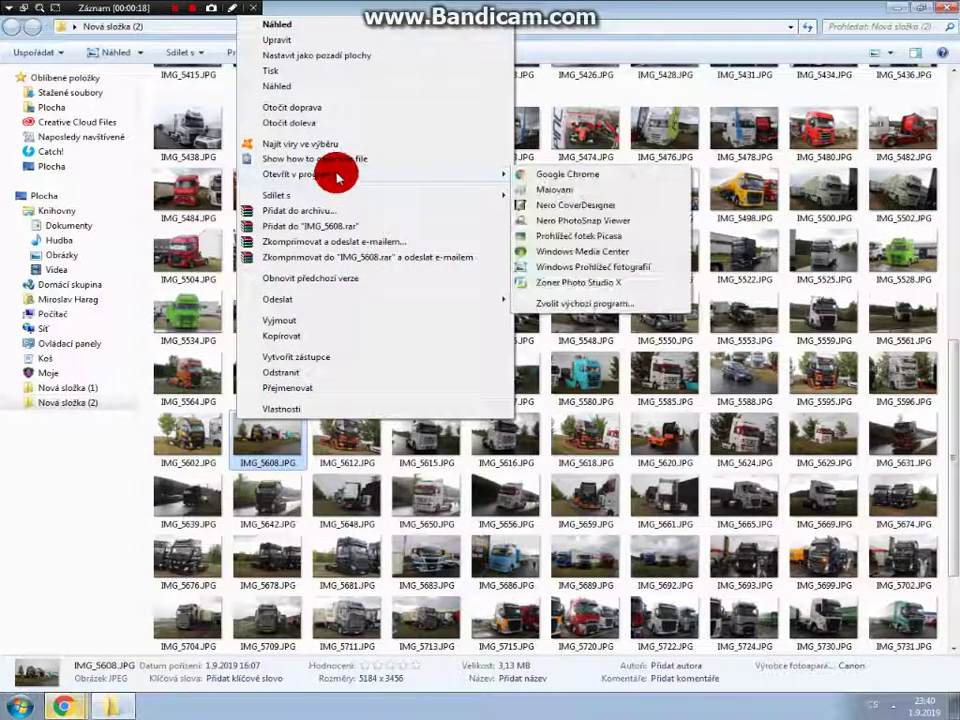
click(615, 275)
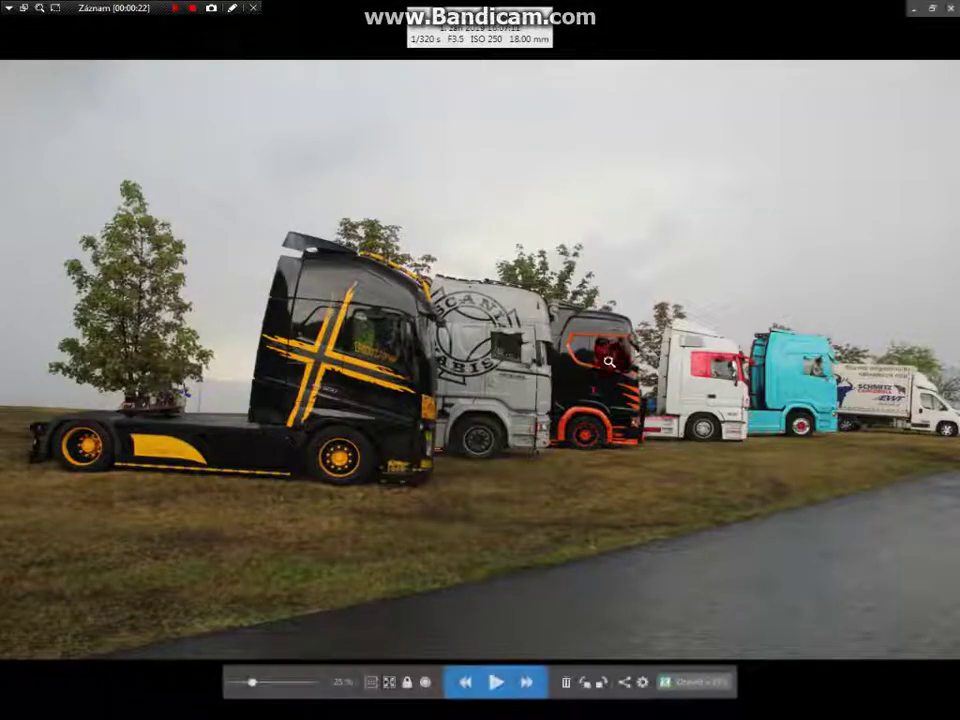
click(690, 682)
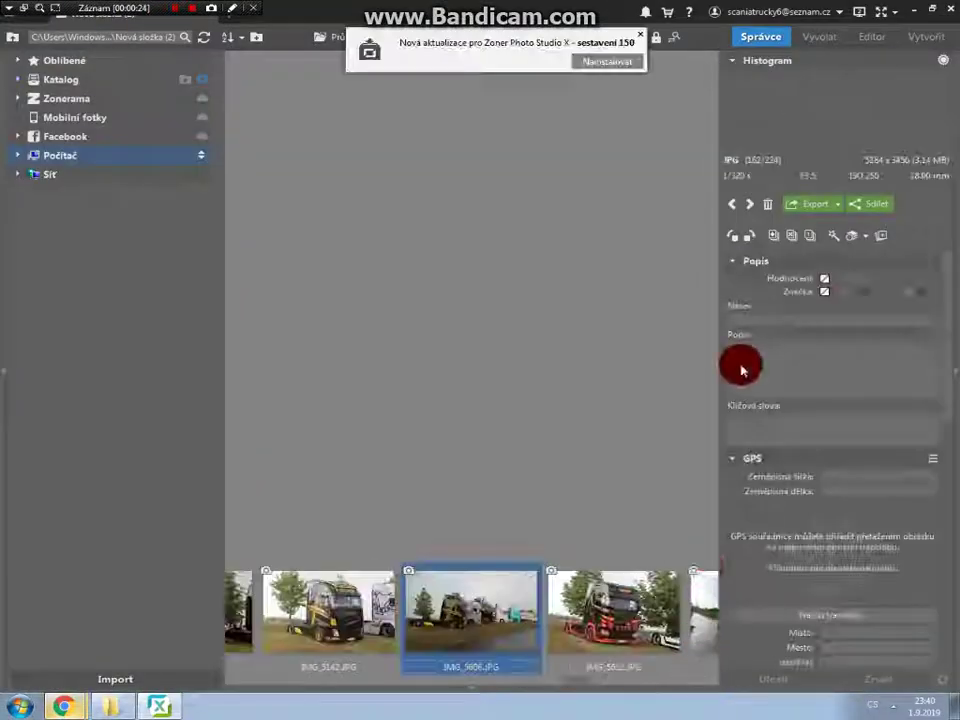
Step: Close the folder window, then return to Zoner Photo Studio X and open IMG_5608.JPG in the Editor
click(950, 8)
click(943, 10)
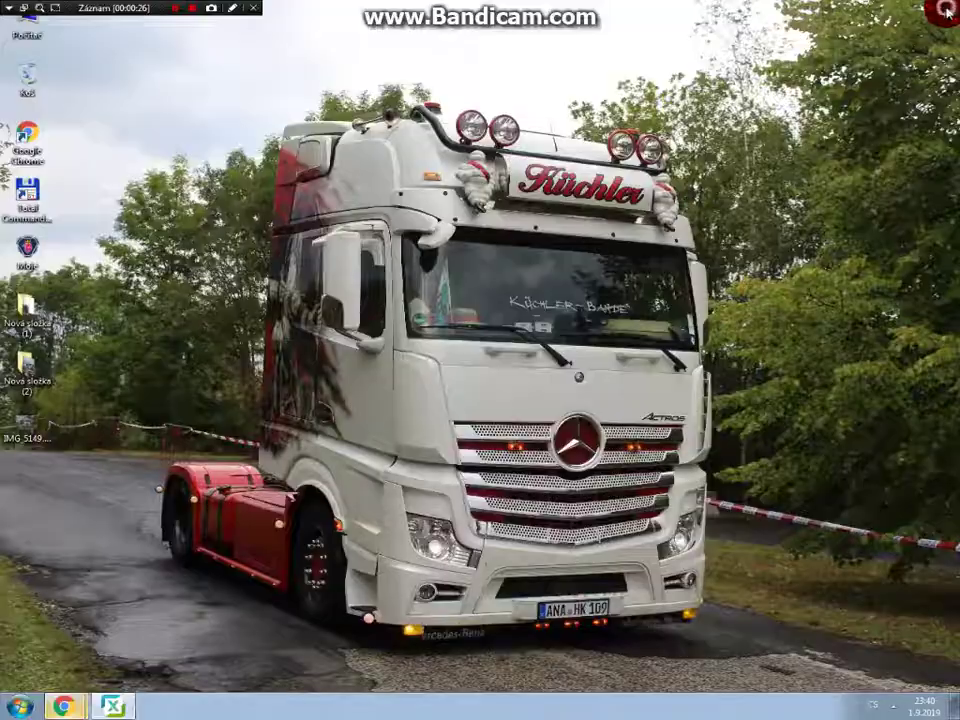
click(118, 705)
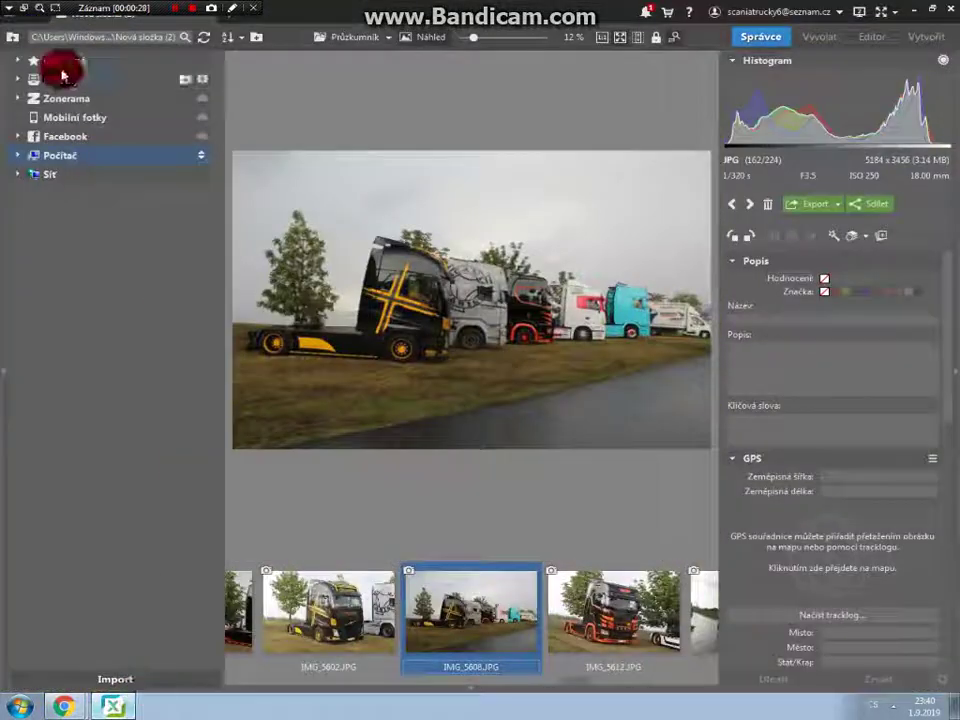
click(866, 38)
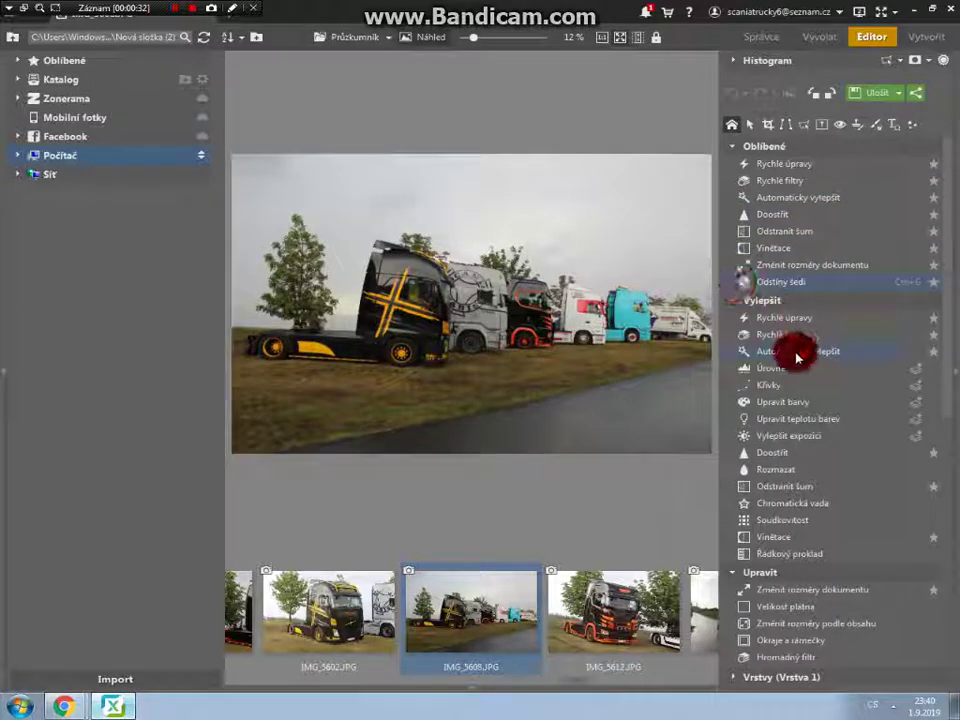
Step: Try the automatic enhancement on the photo, inspect it at 100% zoom, and undo it
click(798, 352)
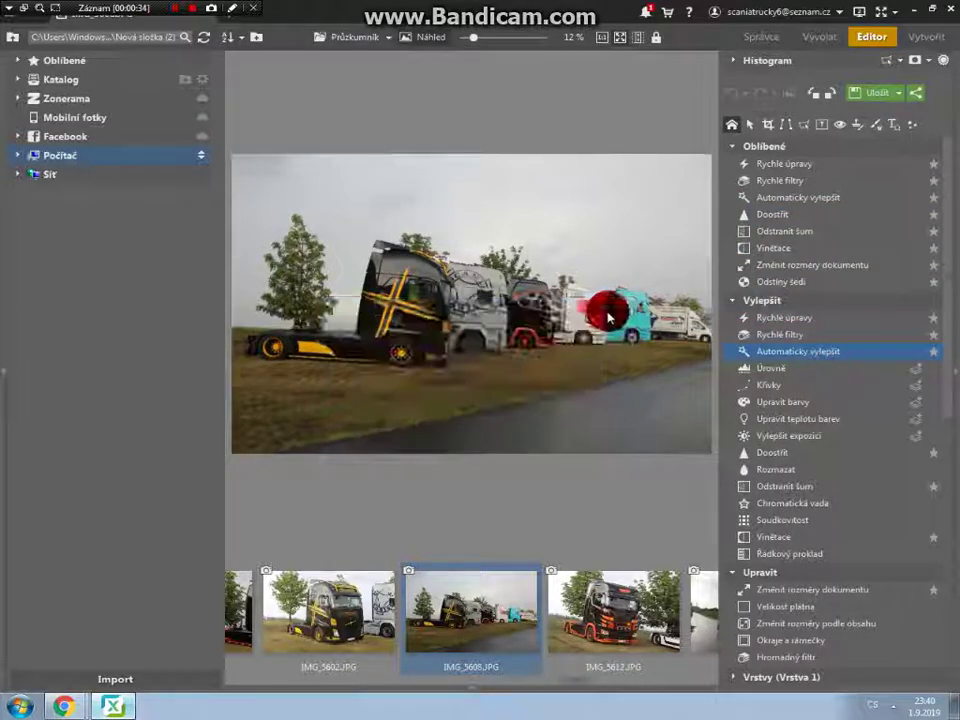
key(KP_Multiply)
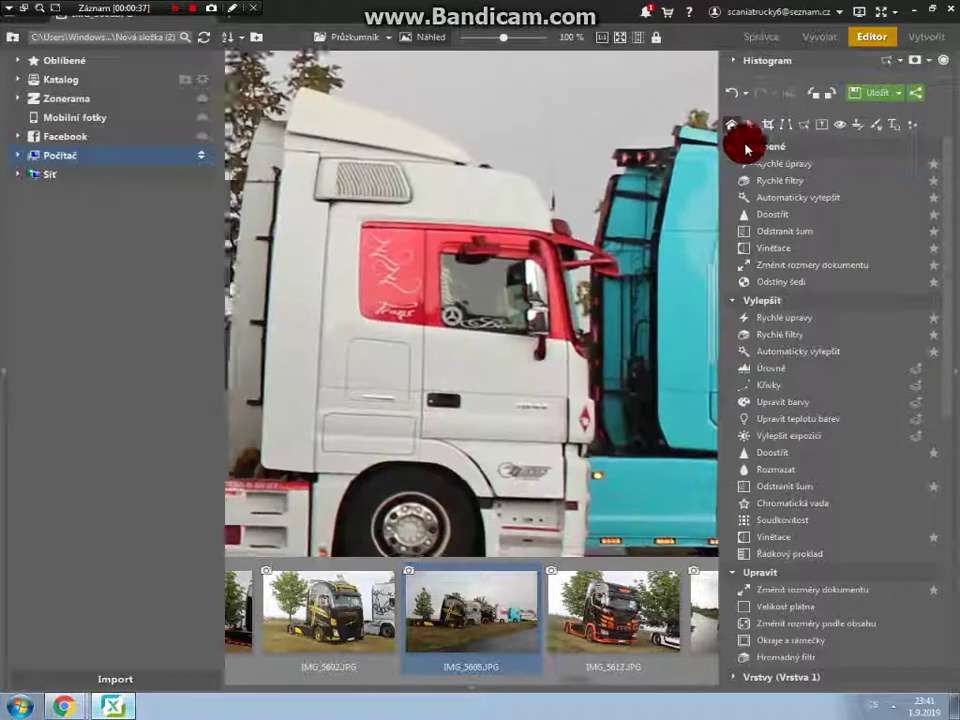
click(523, 388)
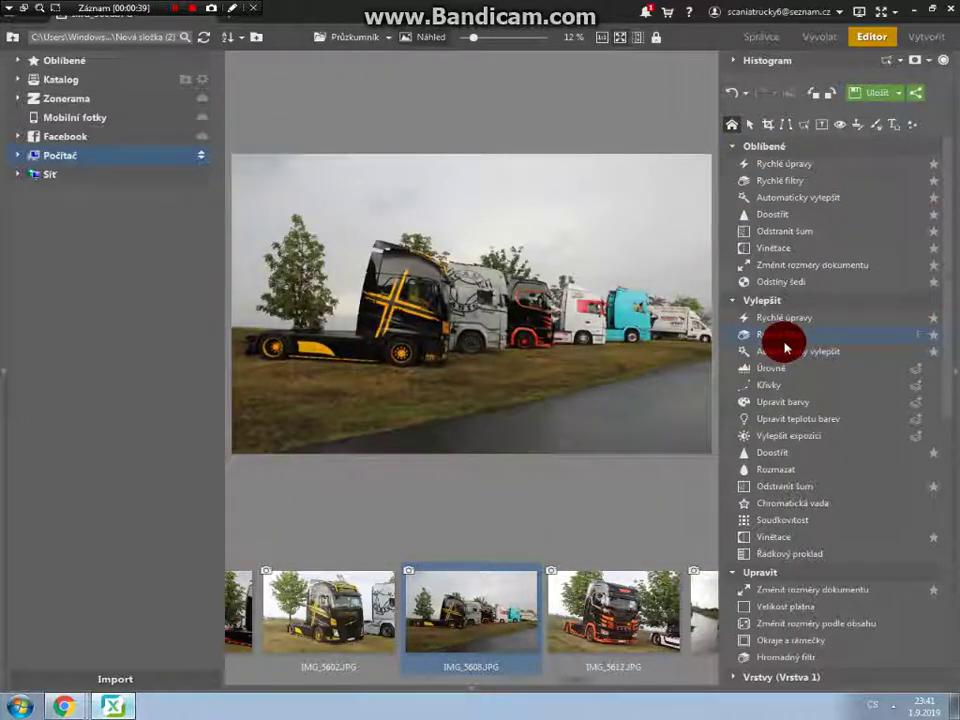
click(733, 92)
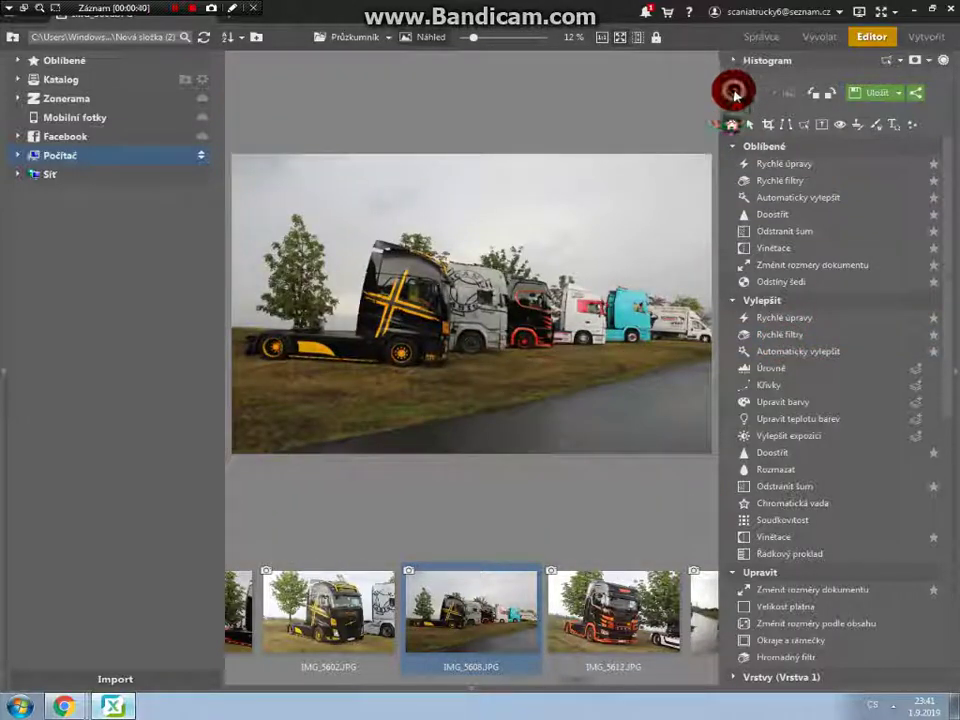
Step: Apply the Dramatic portrait quick filter to the photo at 100% opacity in normal blending mode
click(785, 333)
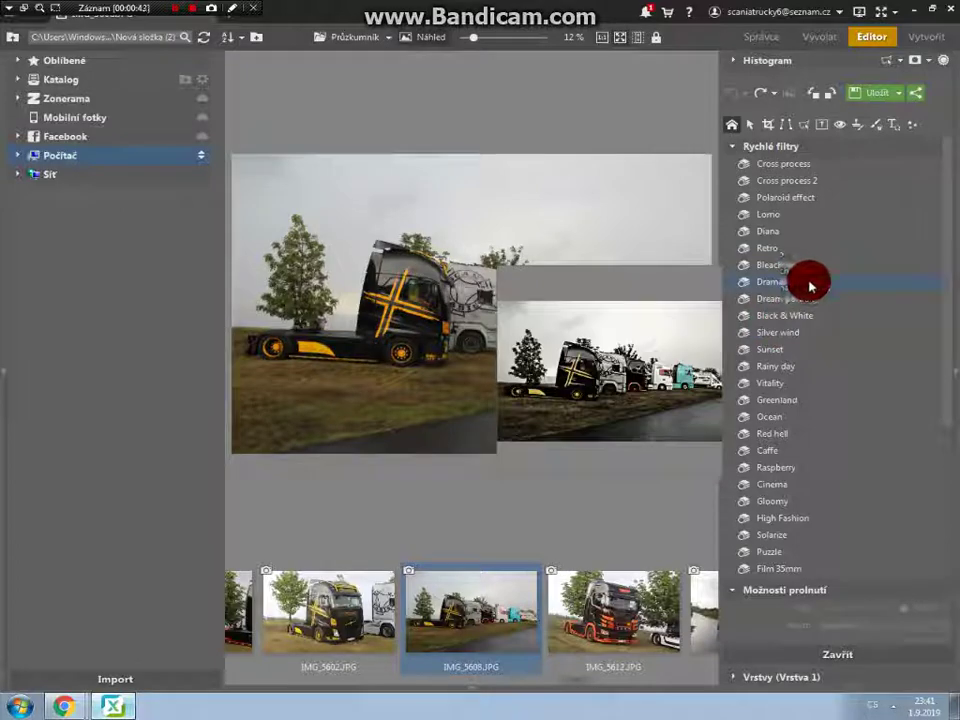
click(808, 282)
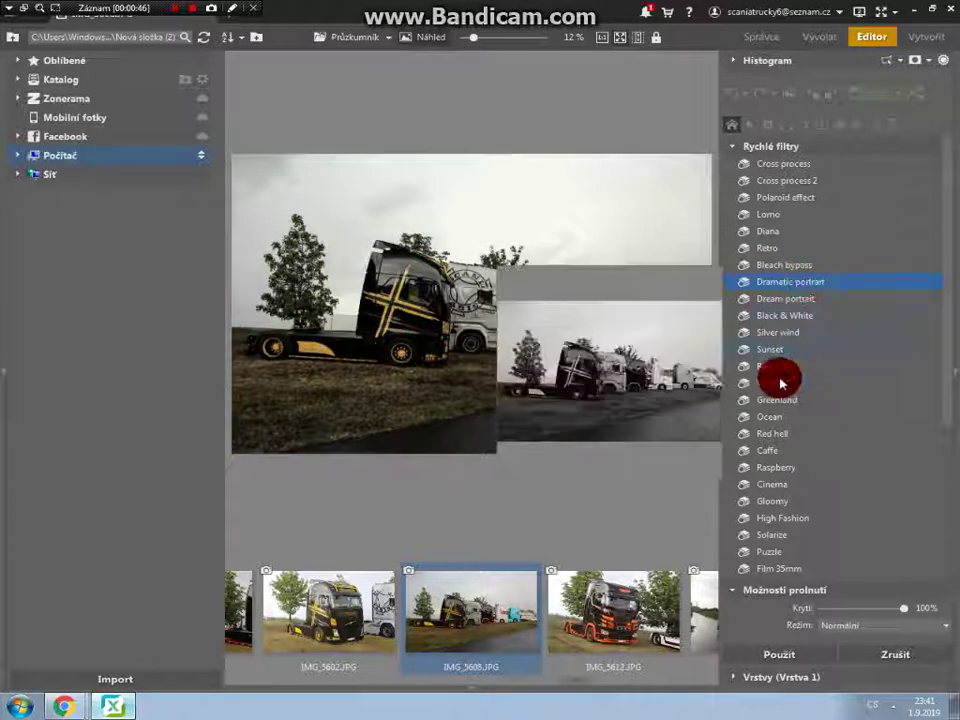
click(779, 654)
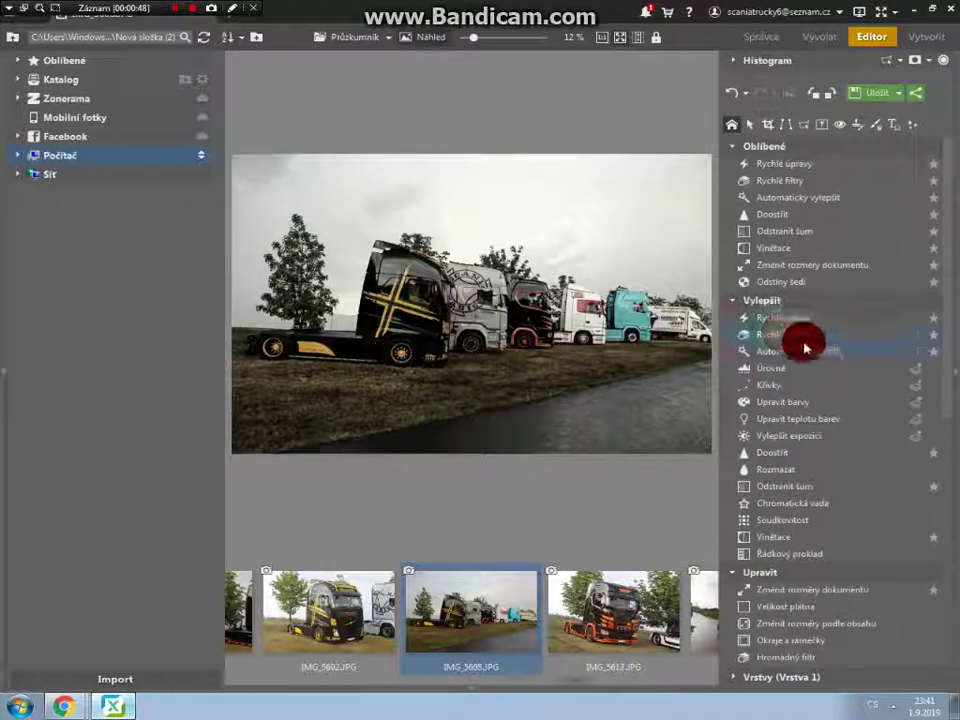
Step: Adjust the exposure in the quick edits: white point -64, shadows 25, highlights -36 and contrast 11
click(800, 322)
drag(805, 317, 862, 301)
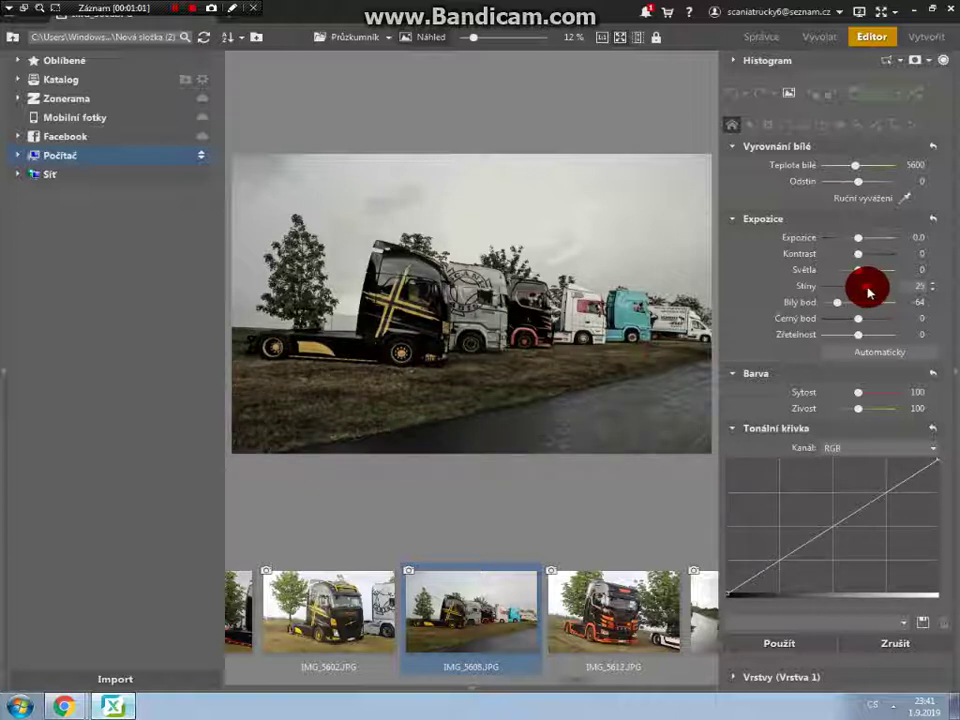
drag(870, 280, 847, 280)
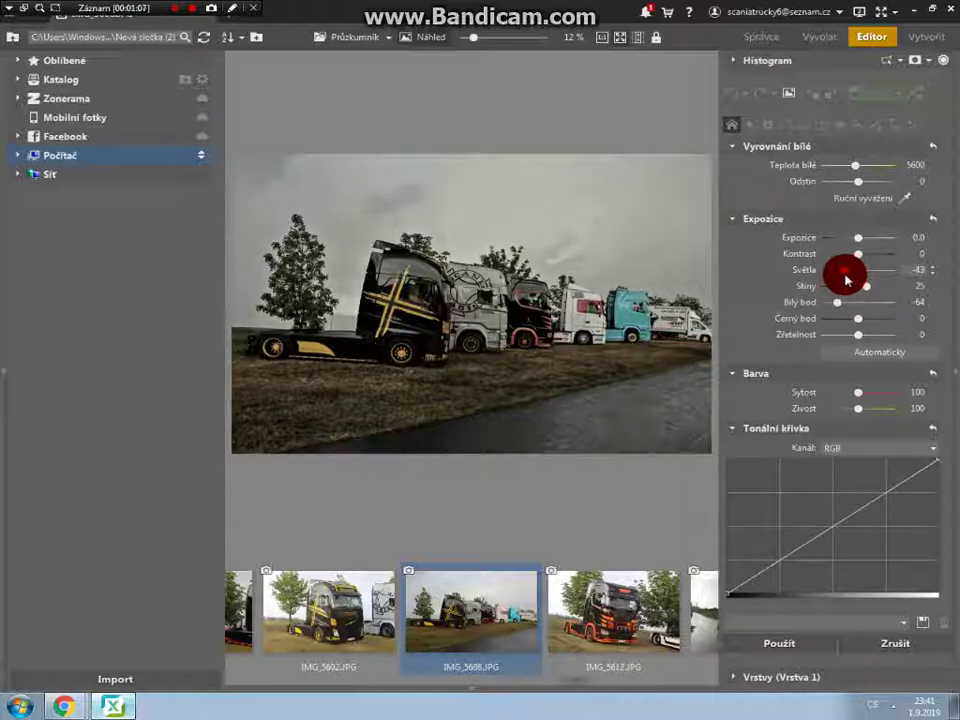
drag(845, 280, 864, 259)
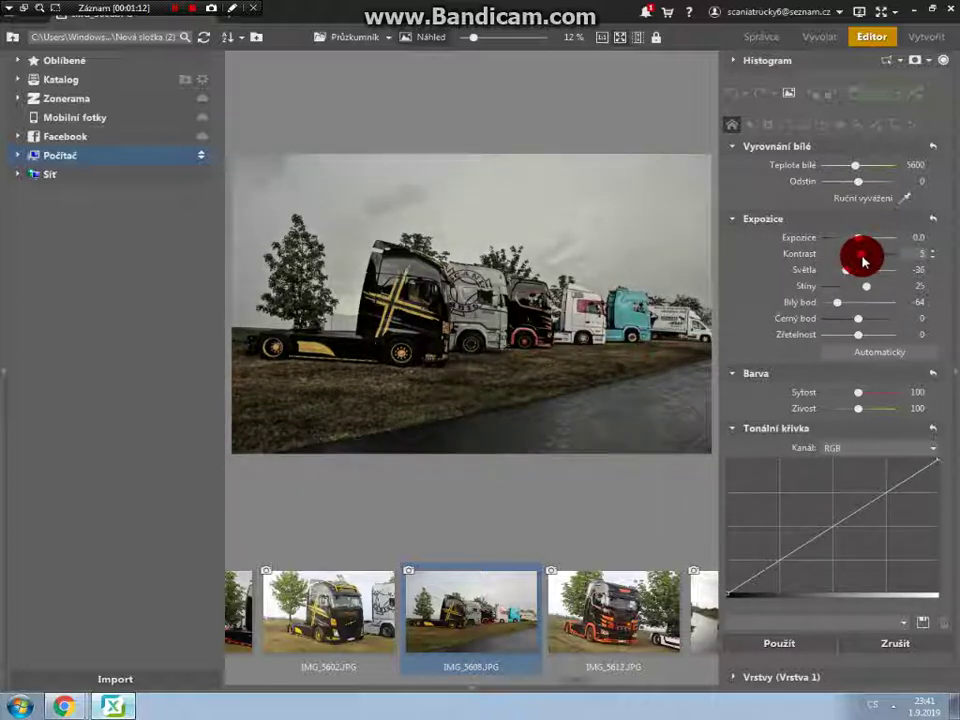
drag(866, 261, 867, 261)
Step: Set the black point to 20 and vibrance to 148, try out the clarity setting, and cancel the quick edits
drag(857, 318, 866, 325)
mouse_move(858, 408)
mouse_down()
mouse_move(868, 407)
mouse_move(855, 414)
mouse_up()
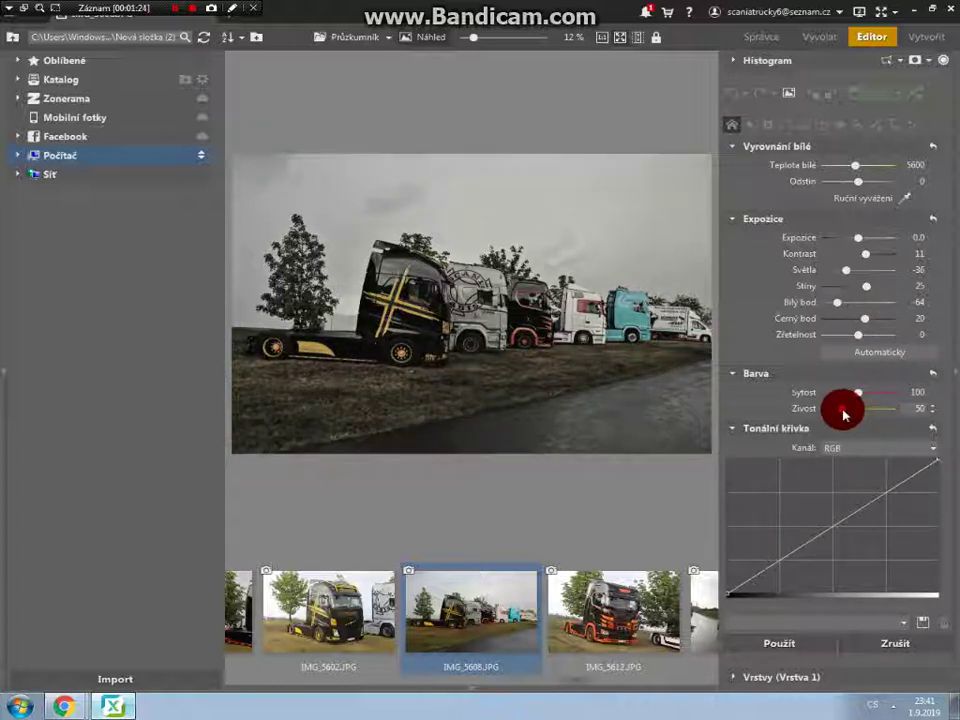
drag(848, 414, 871, 414)
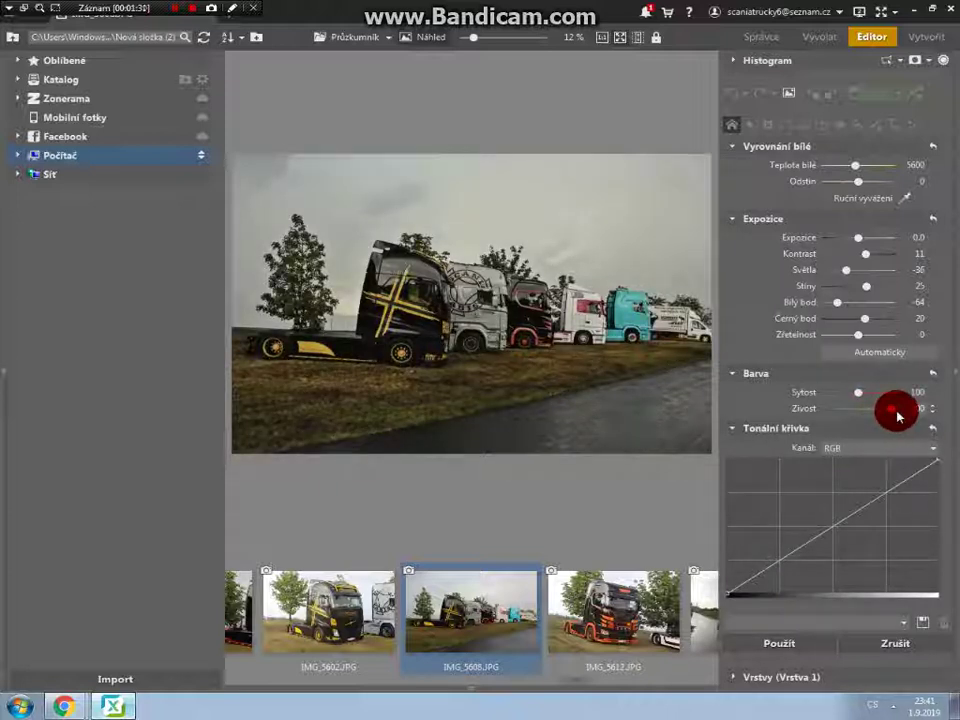
drag(893, 416, 876, 414)
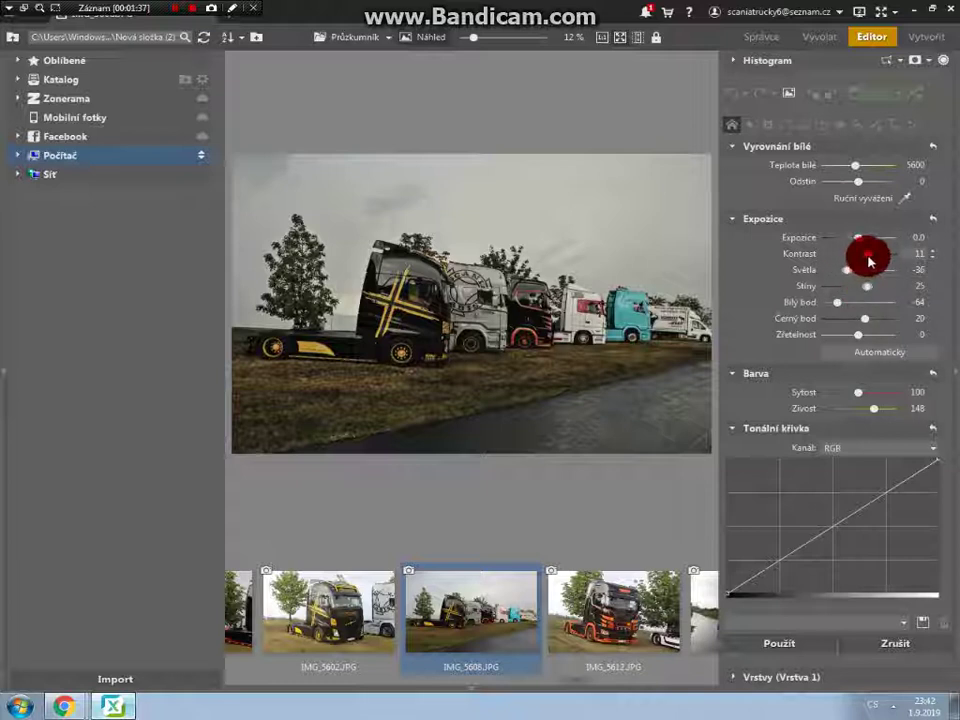
mouse_move(861, 332)
mouse_down()
mouse_move(917, 343)
mouse_move(869, 343)
mouse_up()
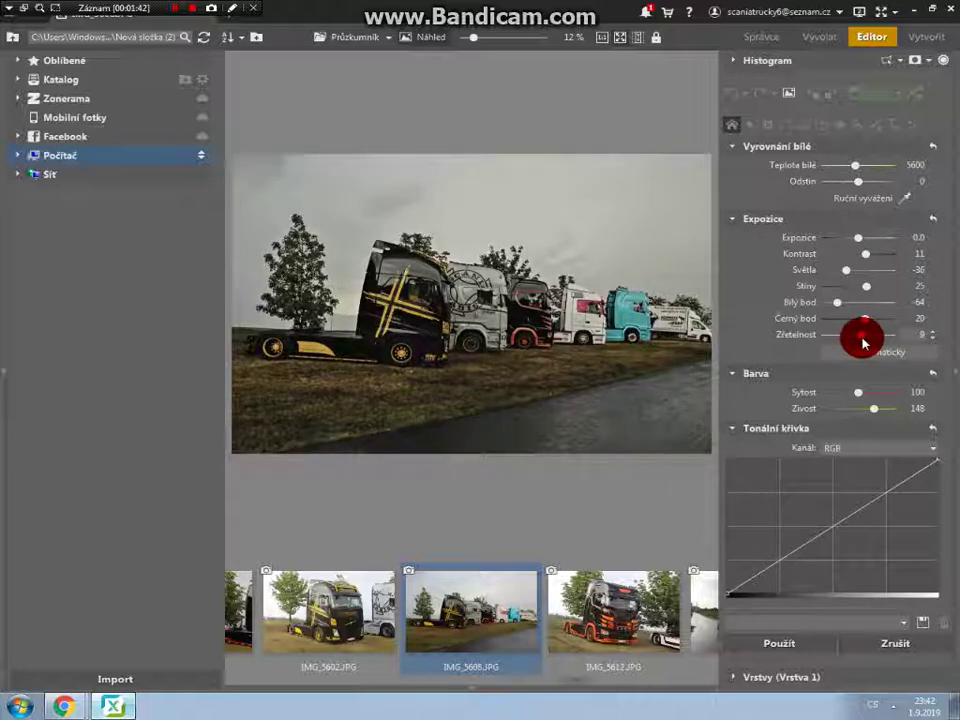
drag(860, 340, 857, 349)
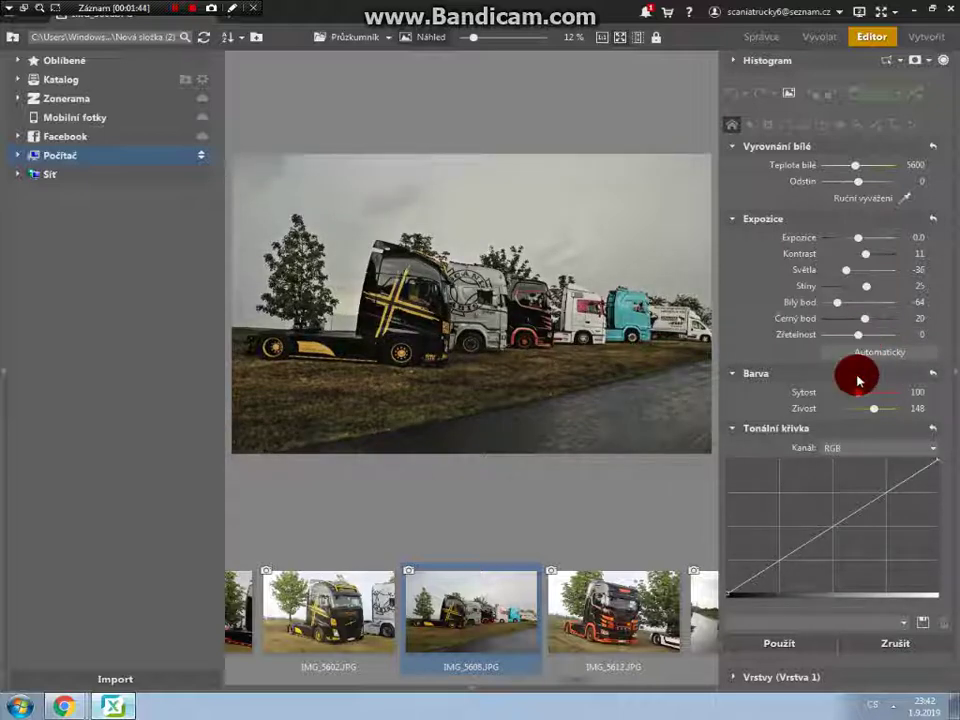
click(855, 645)
Step: Return to the thumbnail browser without saving the changes to IMG_5608.JPG
scroll(470, 578, down, 5)
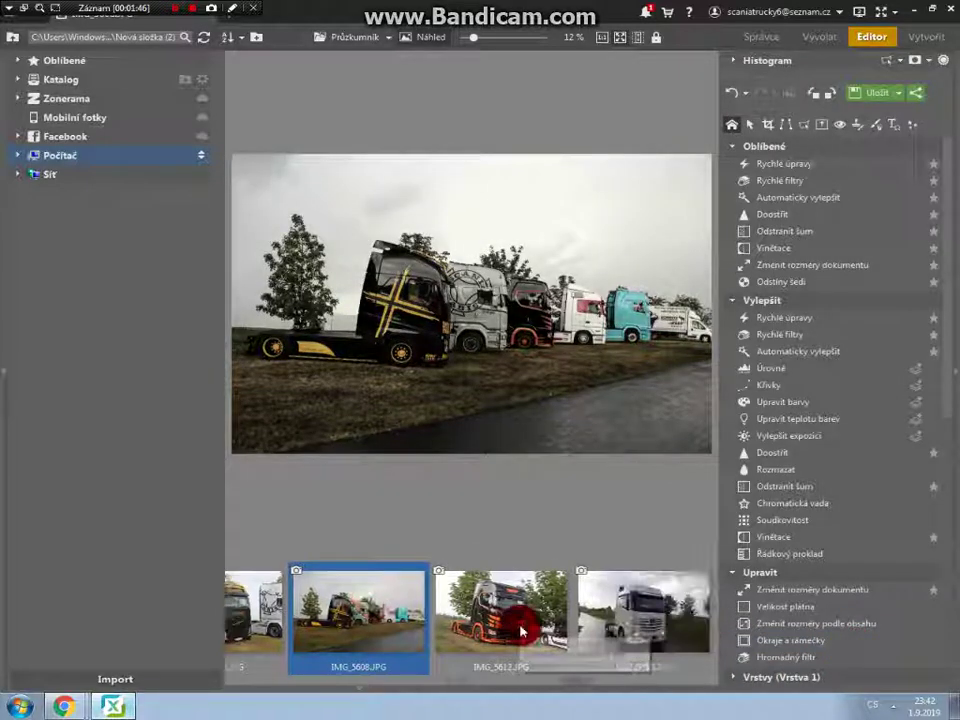
click(341, 38)
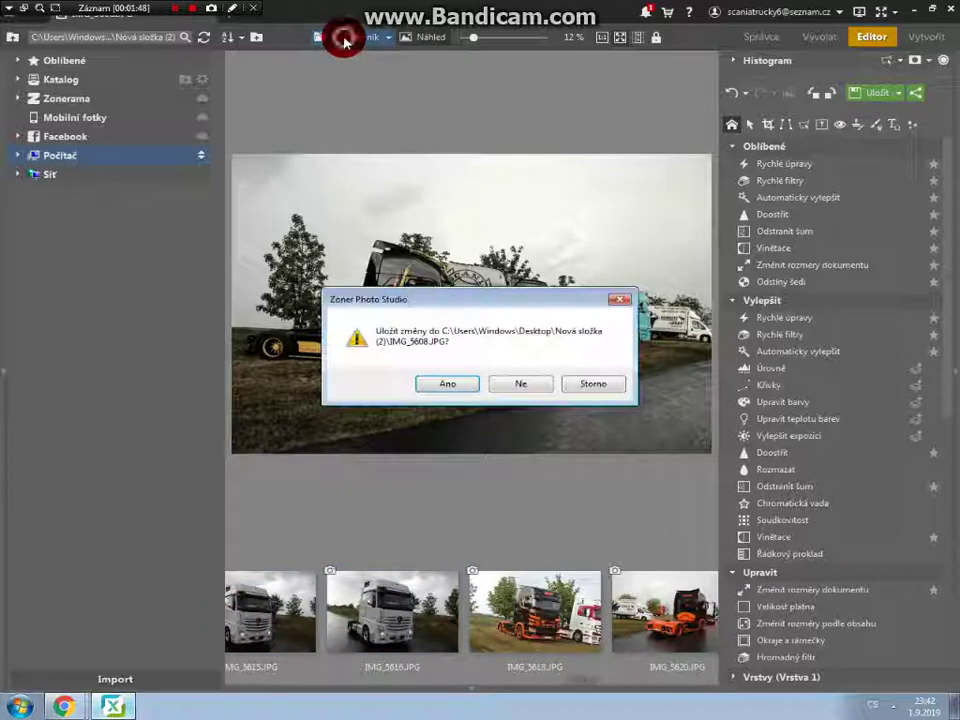
click(476, 388)
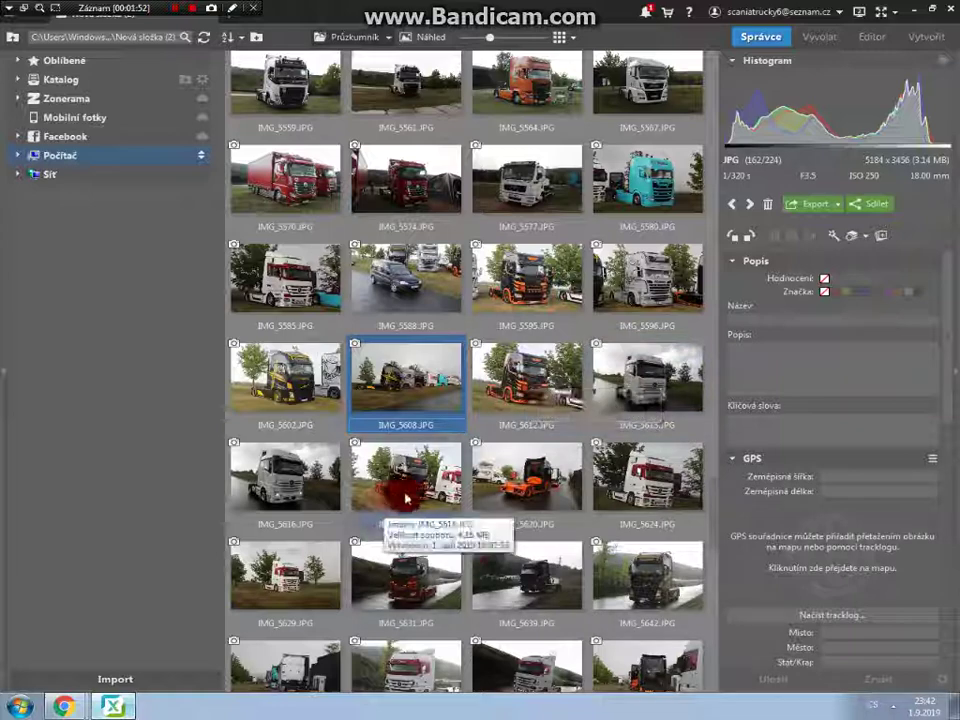
Step: Look through the folder's truck photo thumbnails for a picture to edit
scroll(476, 480, down, 1)
scroll(478, 487, down, 1)
scroll(478, 487, down, 6)
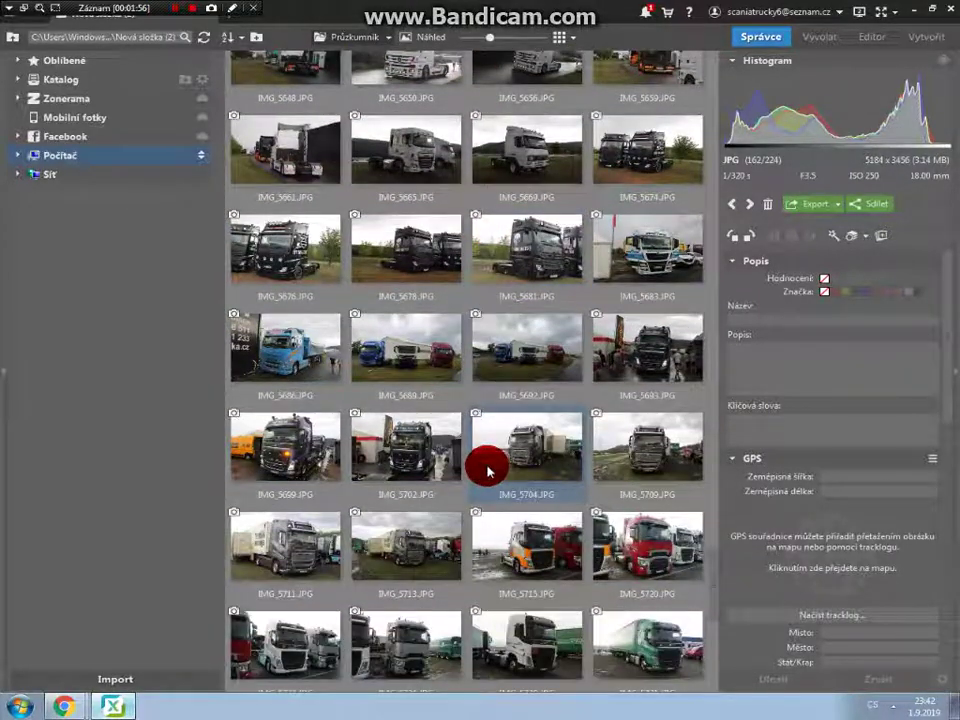
scroll(492, 440, down, 3)
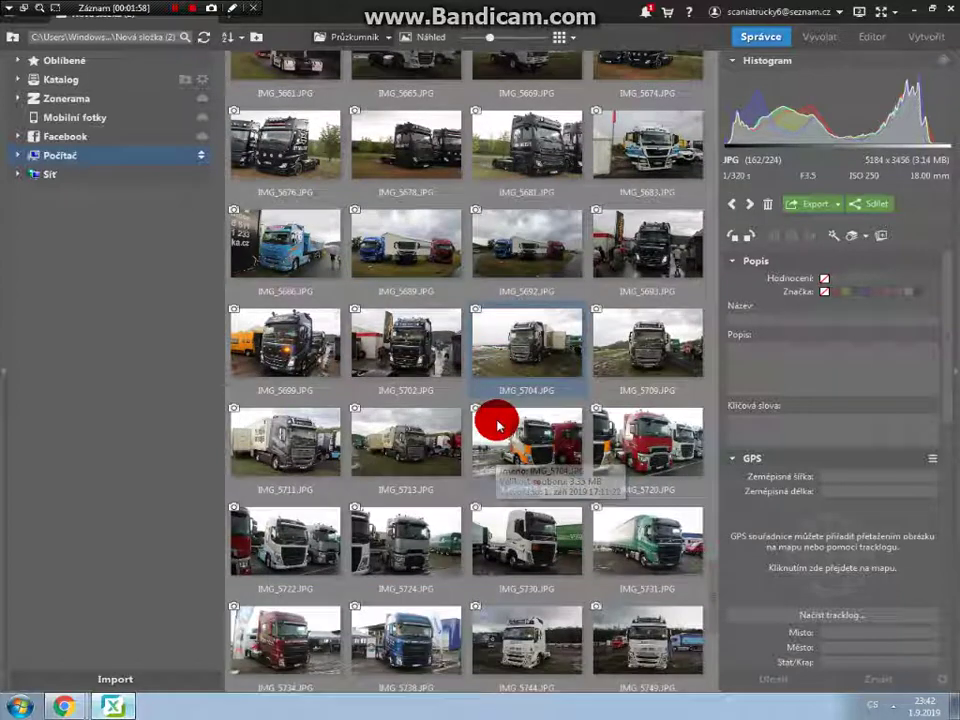
scroll(580, 468, down, 4)
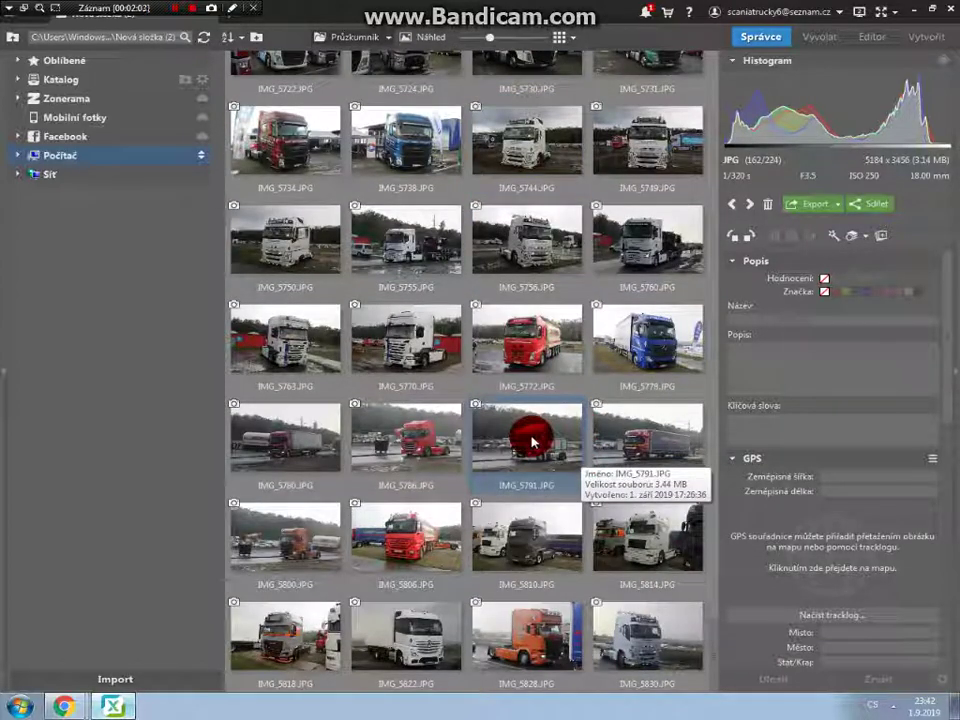
scroll(500, 525, up, 1)
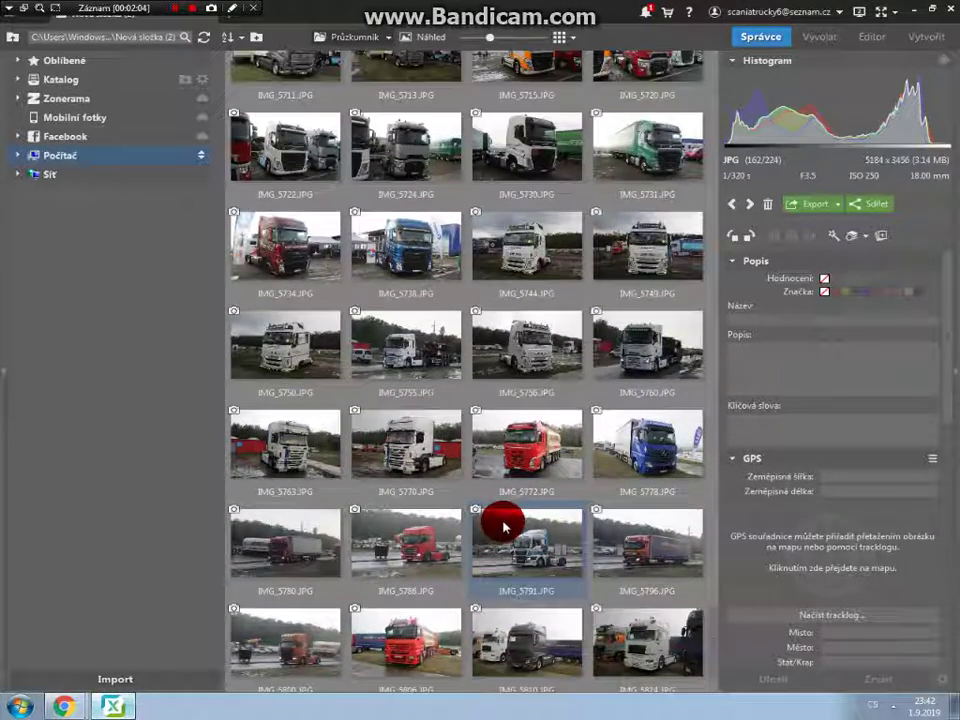
scroll(500, 527, up, 2)
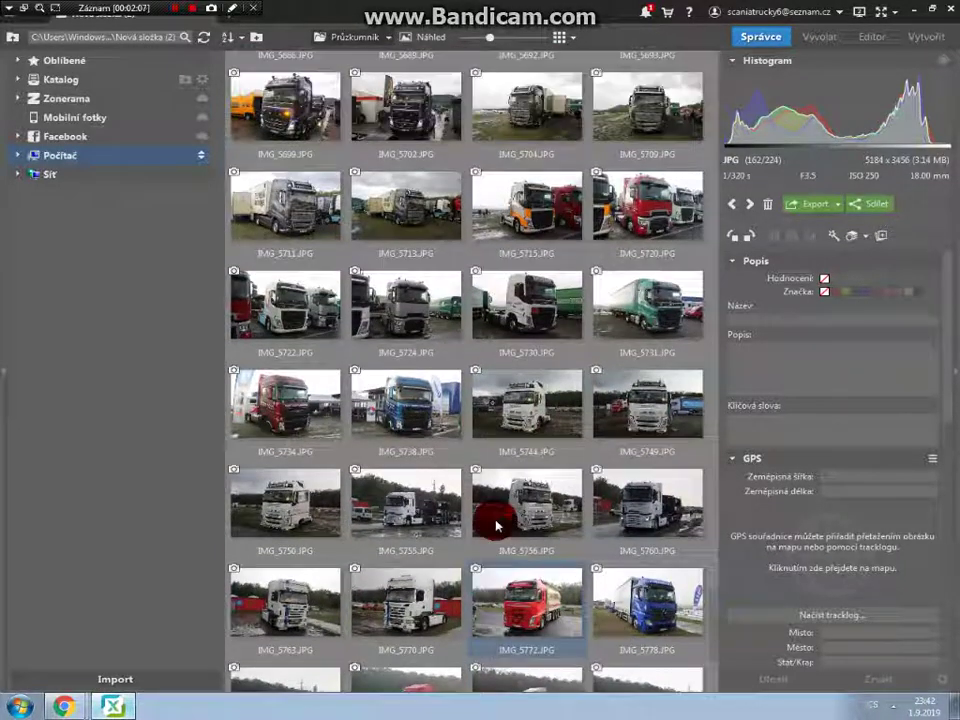
scroll(496, 525, up, 5)
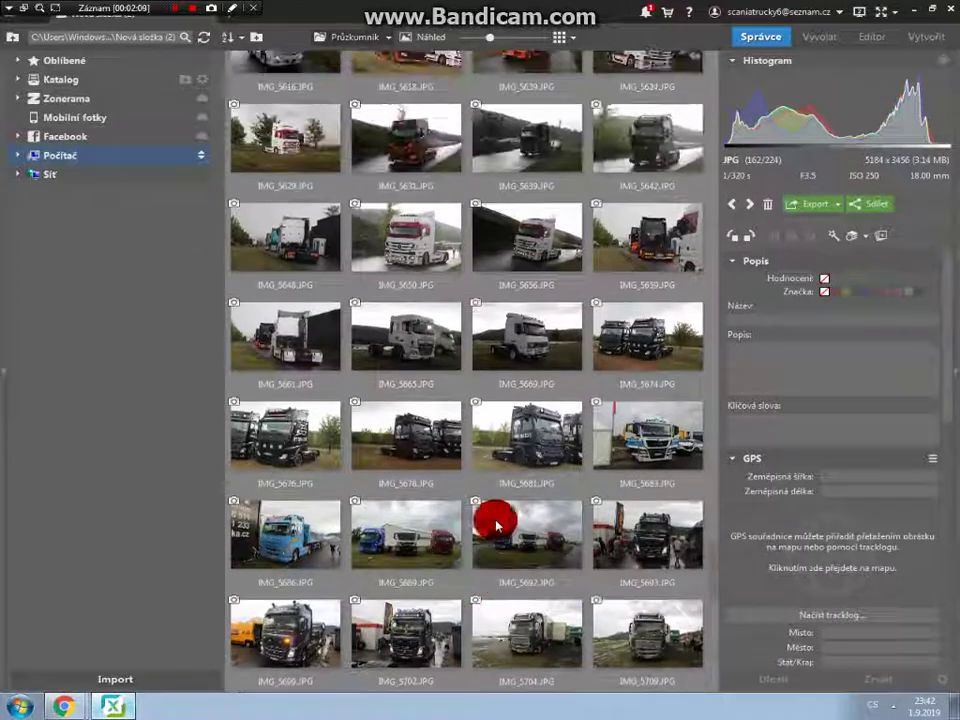
scroll(496, 525, up, 4)
scroll(496, 525, up, 4)
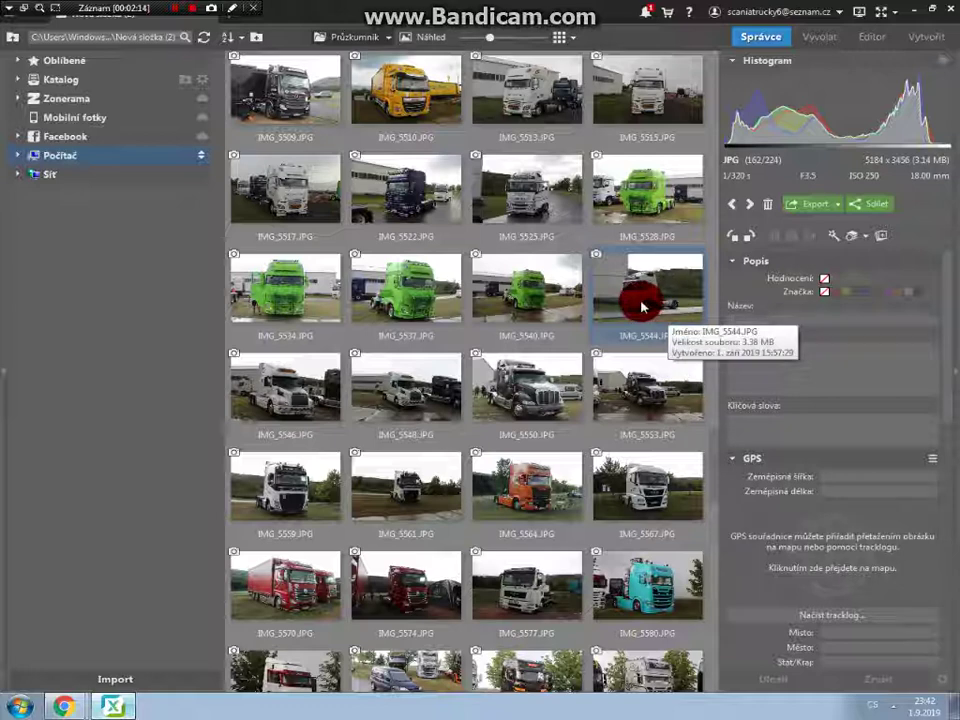
scroll(638, 303, up, 1)
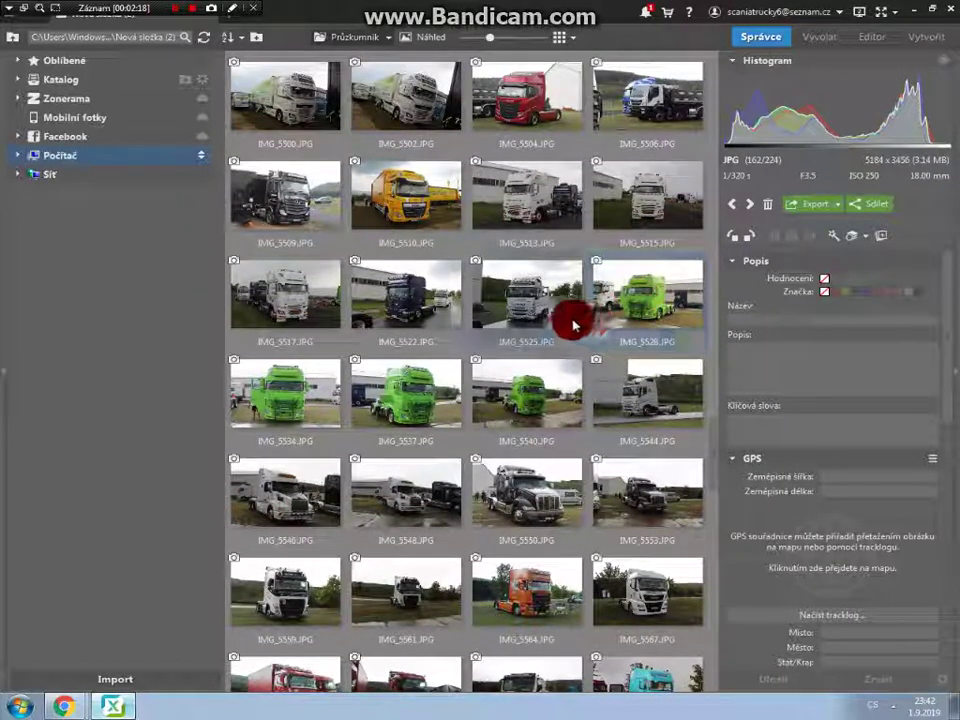
scroll(512, 320, up, 6)
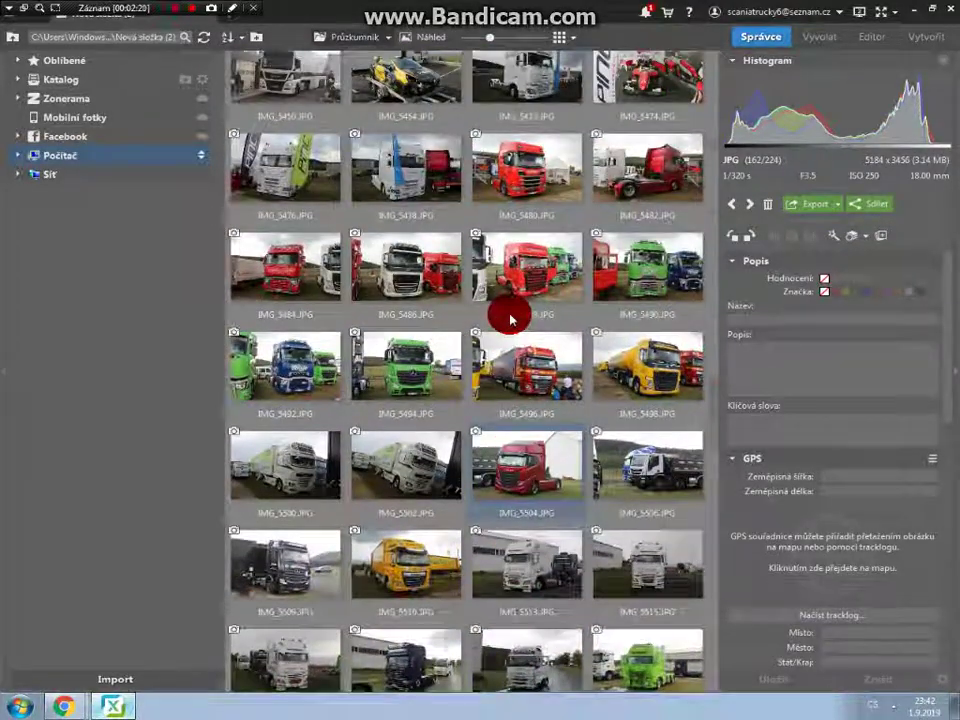
scroll(510, 318, up, 2)
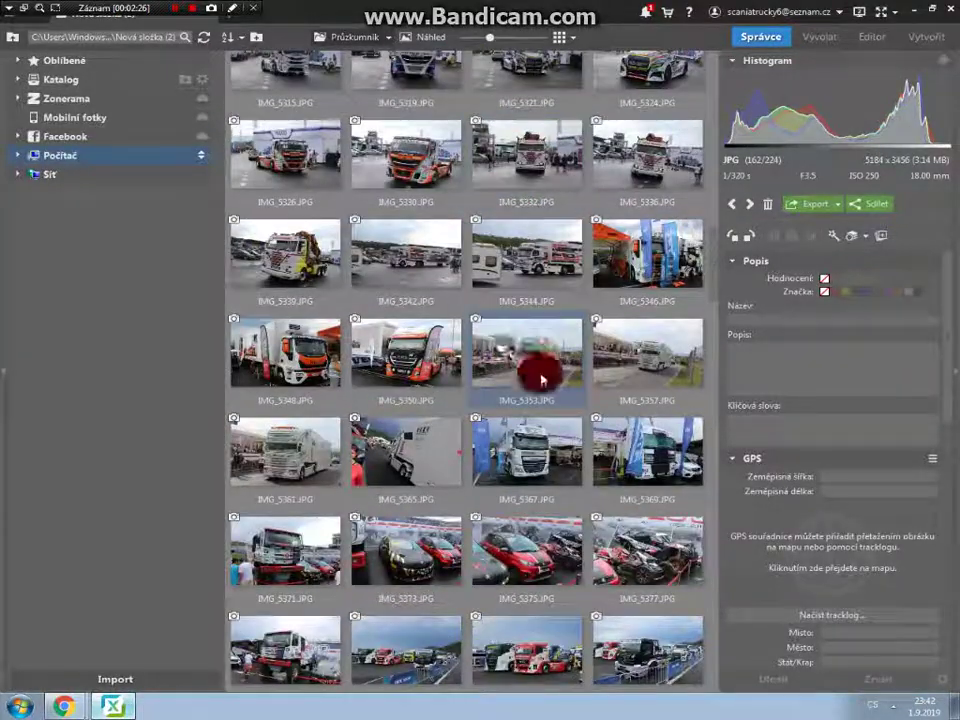
scroll(557, 360, up, 6)
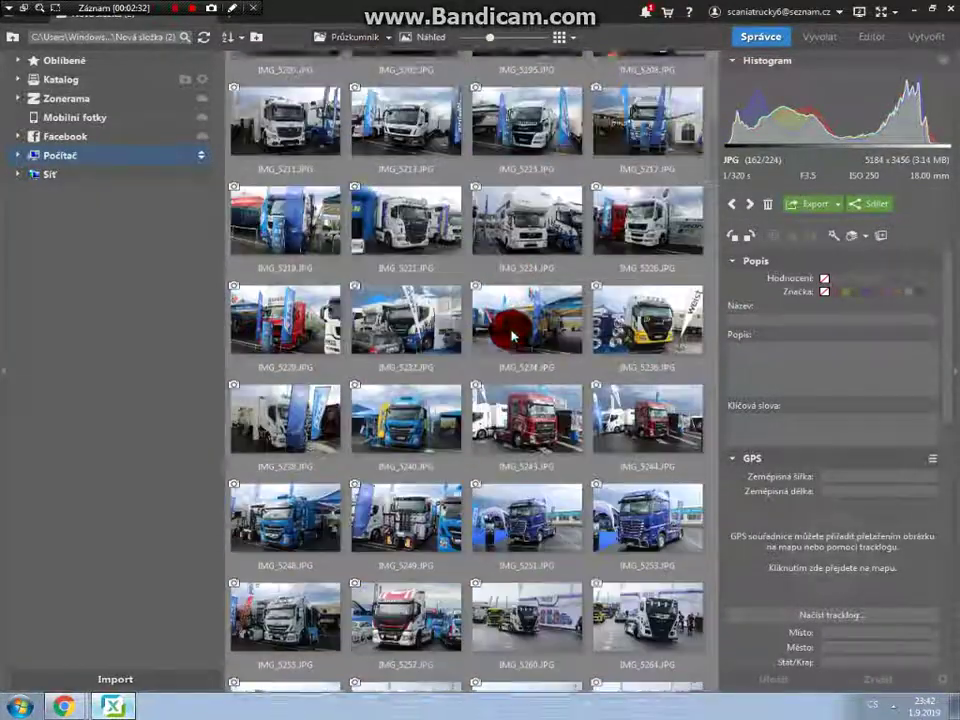
scroll(510, 335, down, 3)
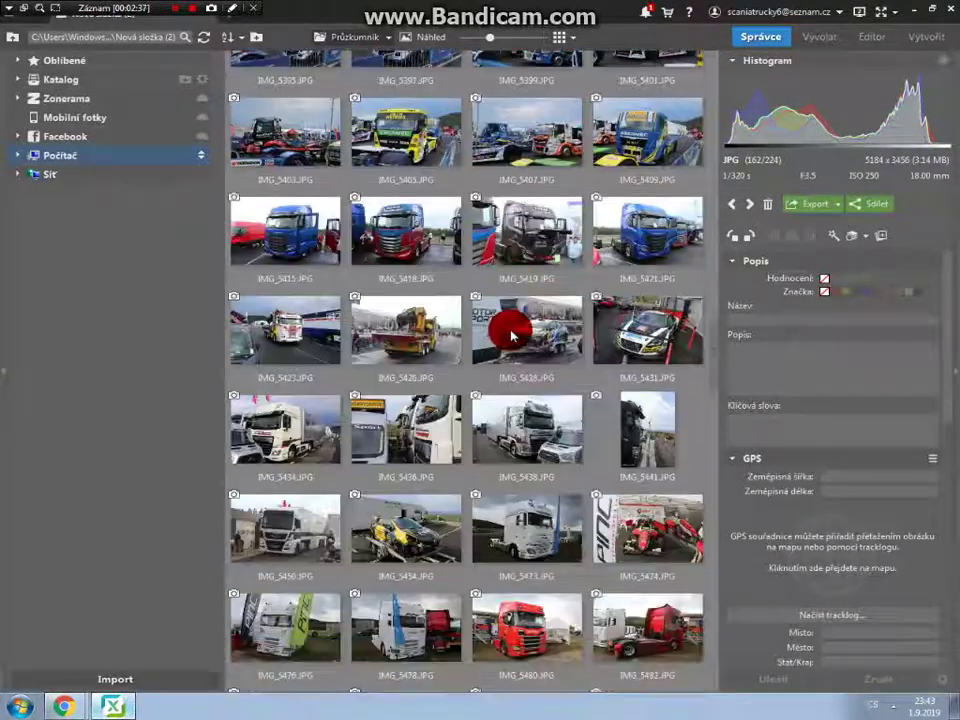
scroll(510, 335, down, 8)
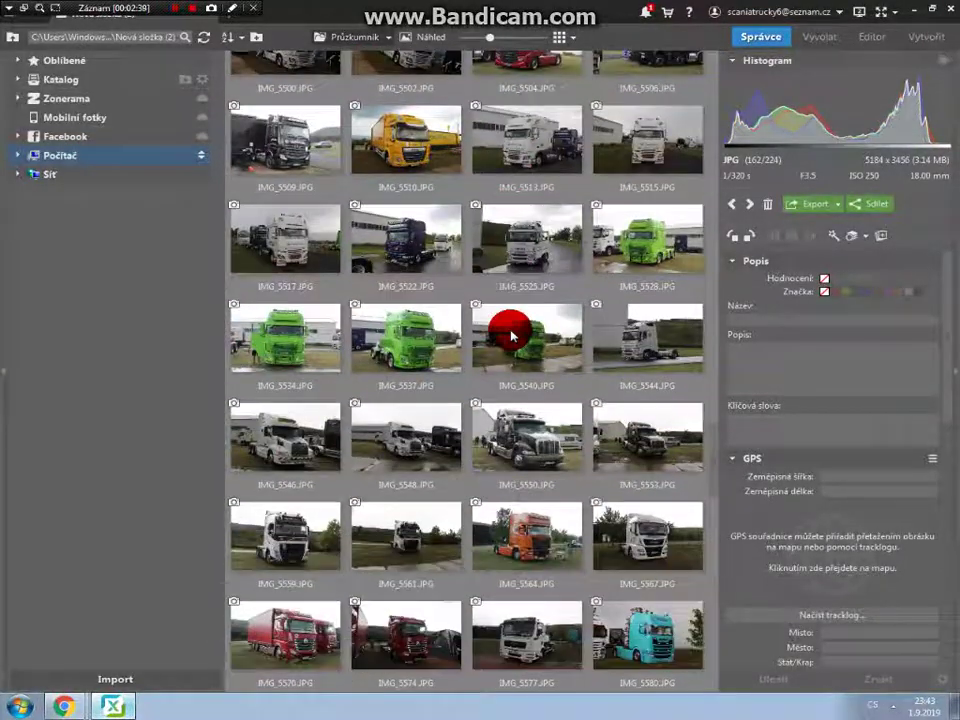
scroll(510, 335, down, 4)
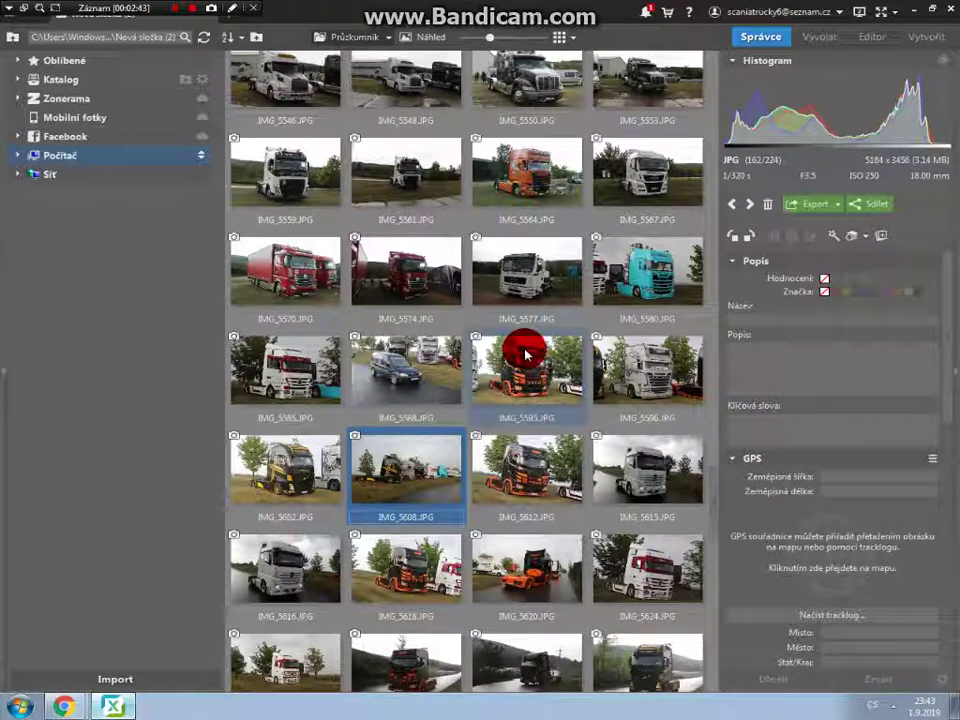
scroll(549, 452, down, 1)
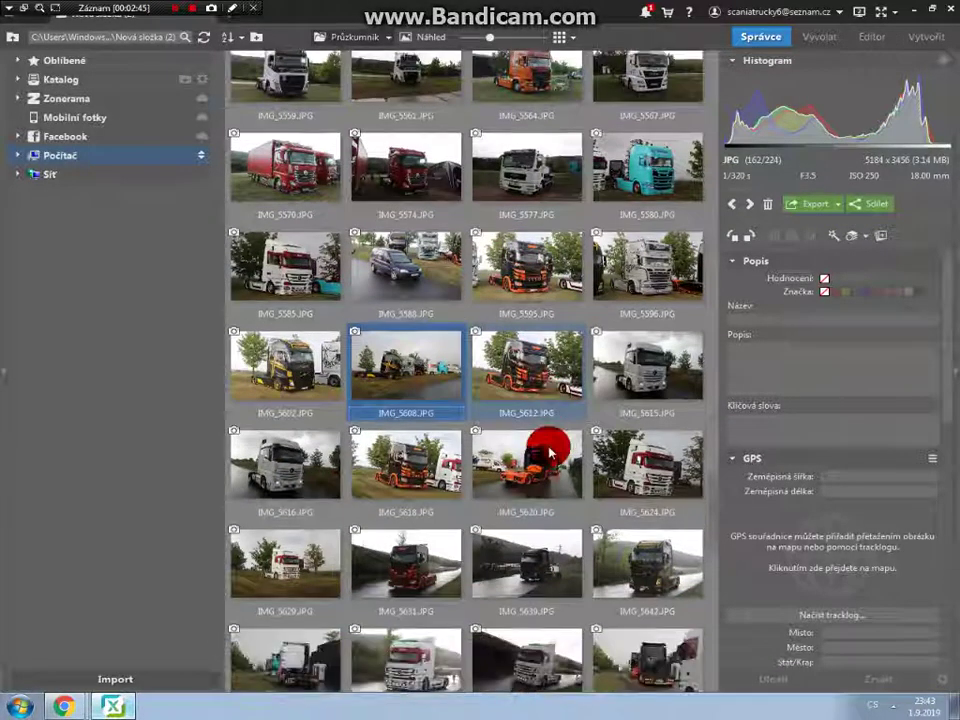
scroll(530, 482, down, 2)
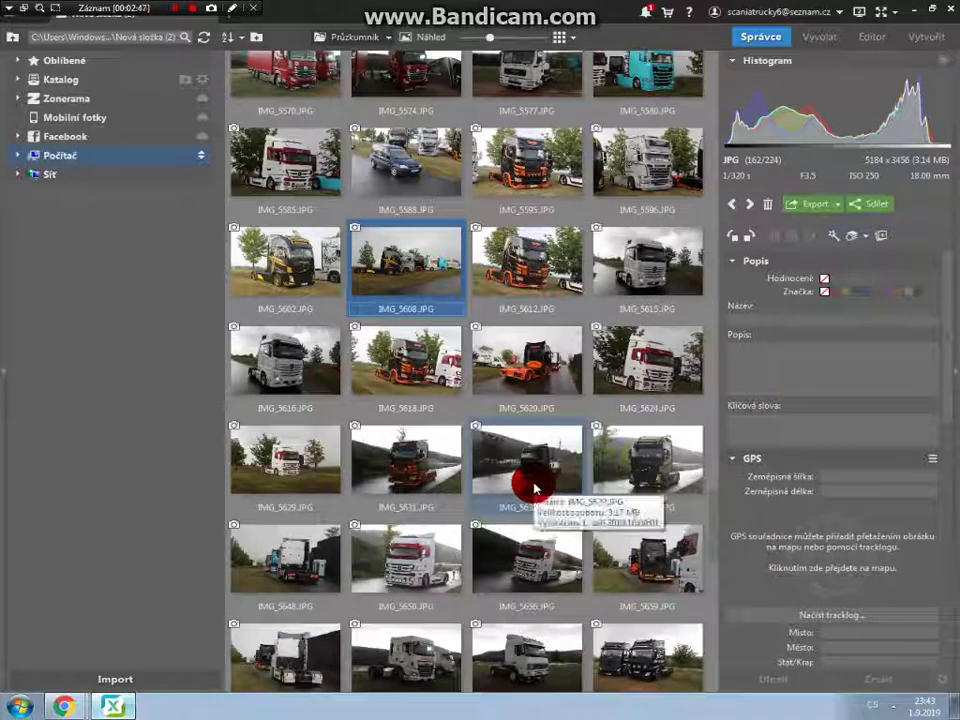
Step: View IMG_5629.JPG enlarged, return to the thumbnail browser and look through the photos that follow it
double_click(311, 492)
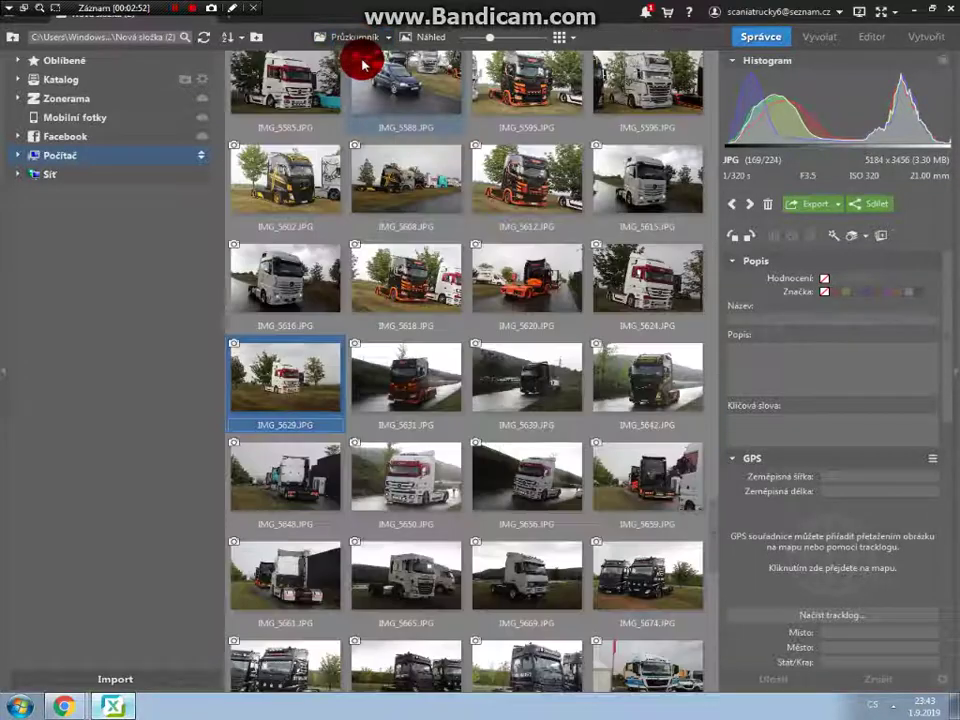
click(354, 38)
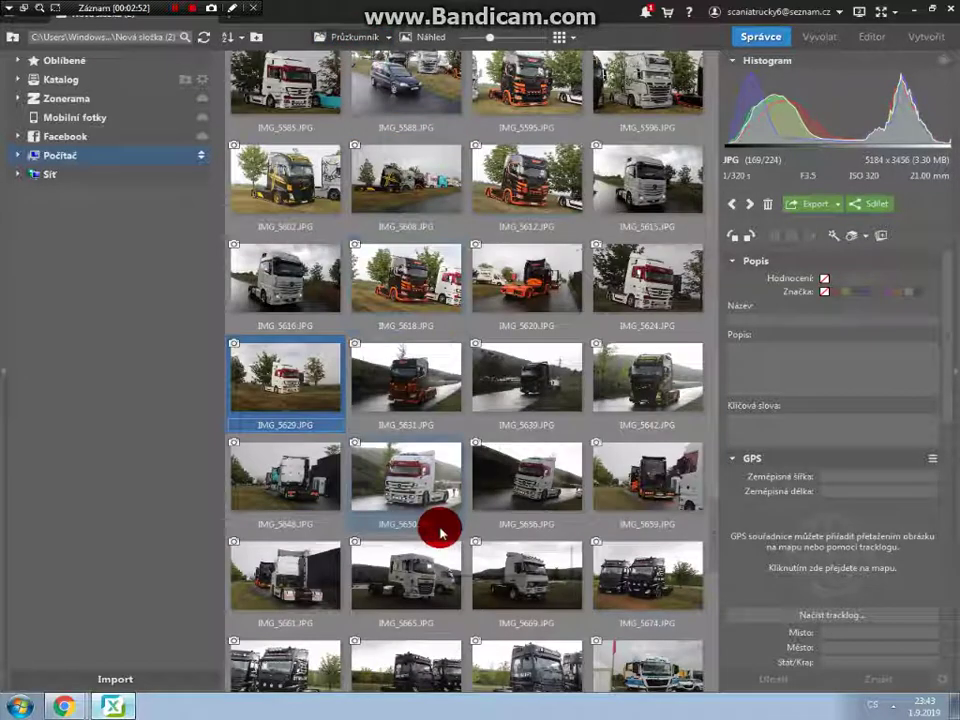
scroll(413, 516, down, 1)
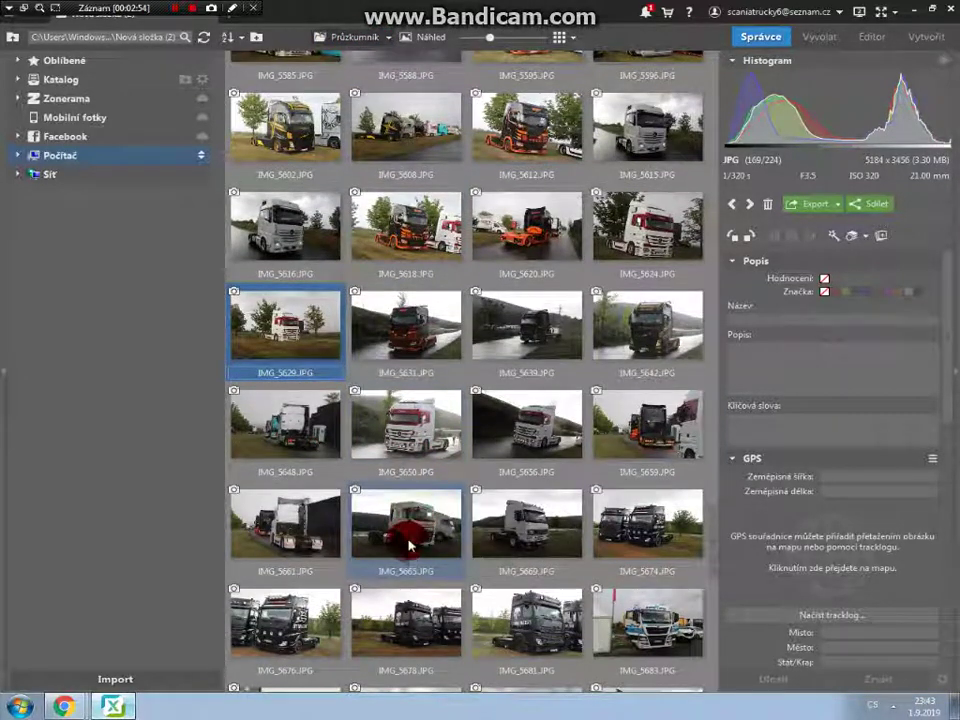
scroll(408, 545, down, 5)
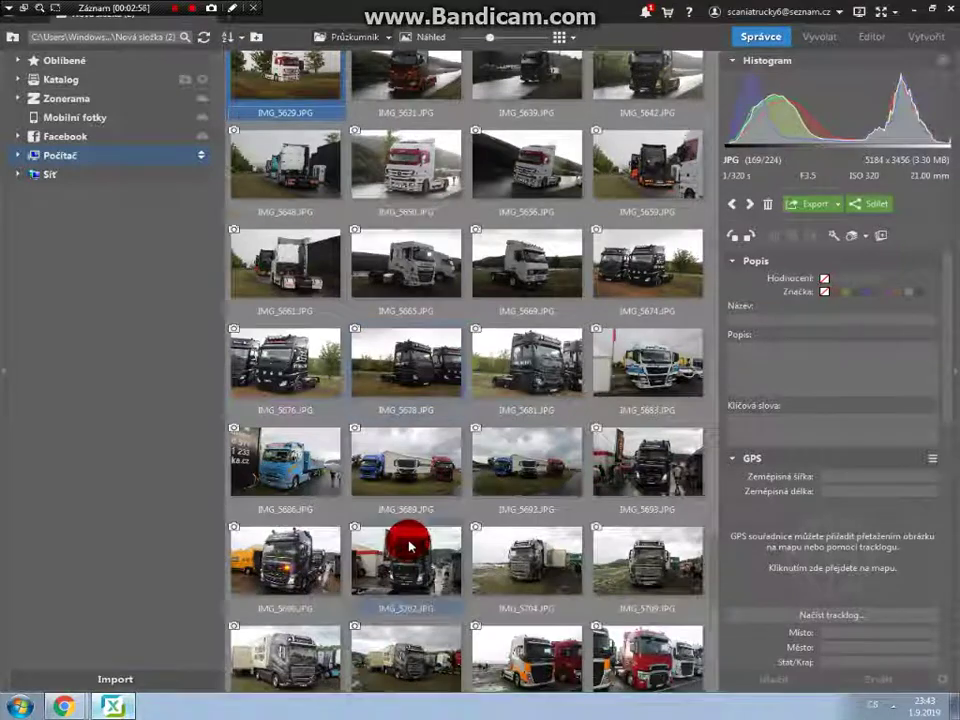
Step: Open IMG_5608.JPG, the photo of the parked row of trucks, in the Editor
scroll(408, 540, up, 7)
double_click(410, 237)
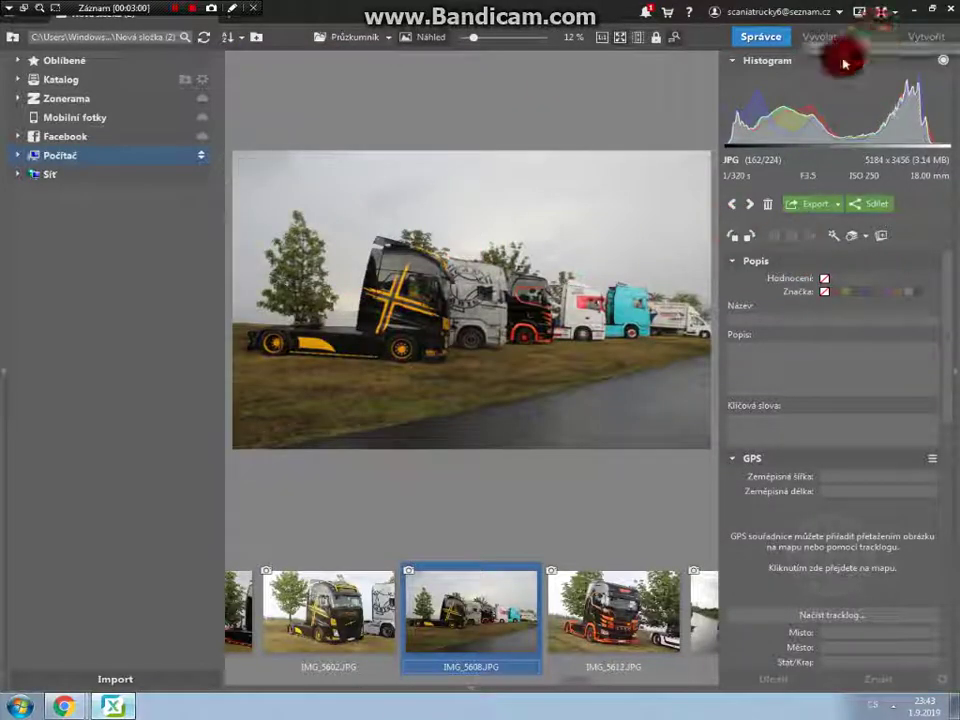
click(871, 36)
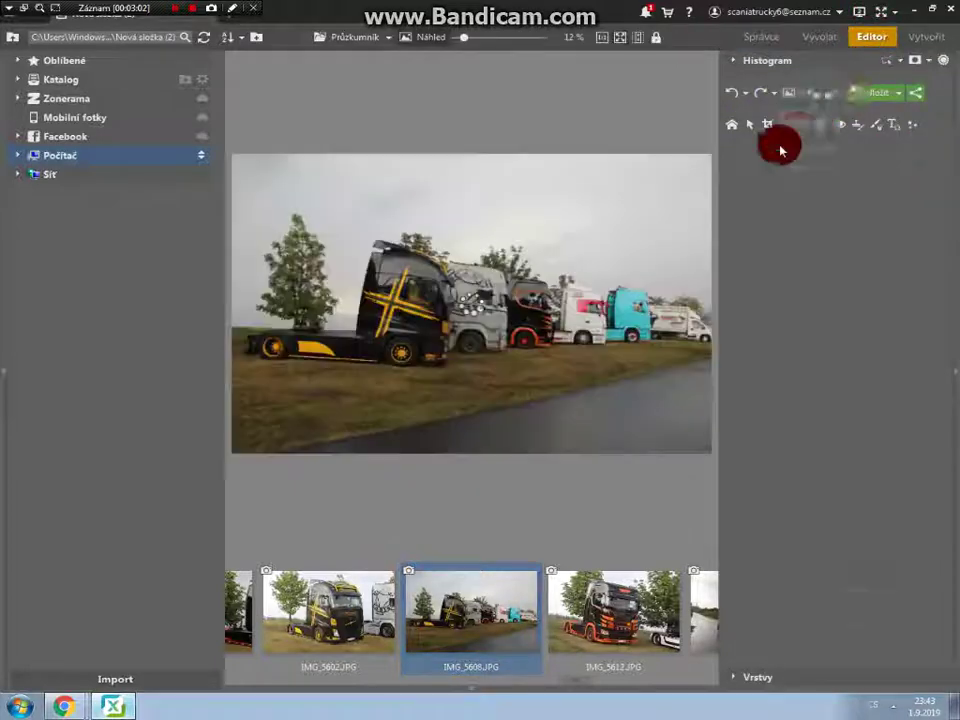
Step: Preview the Bleach bypass quick filter, and apply Dramatic portrait instead at 100% opacity in normal blending mode
click(776, 334)
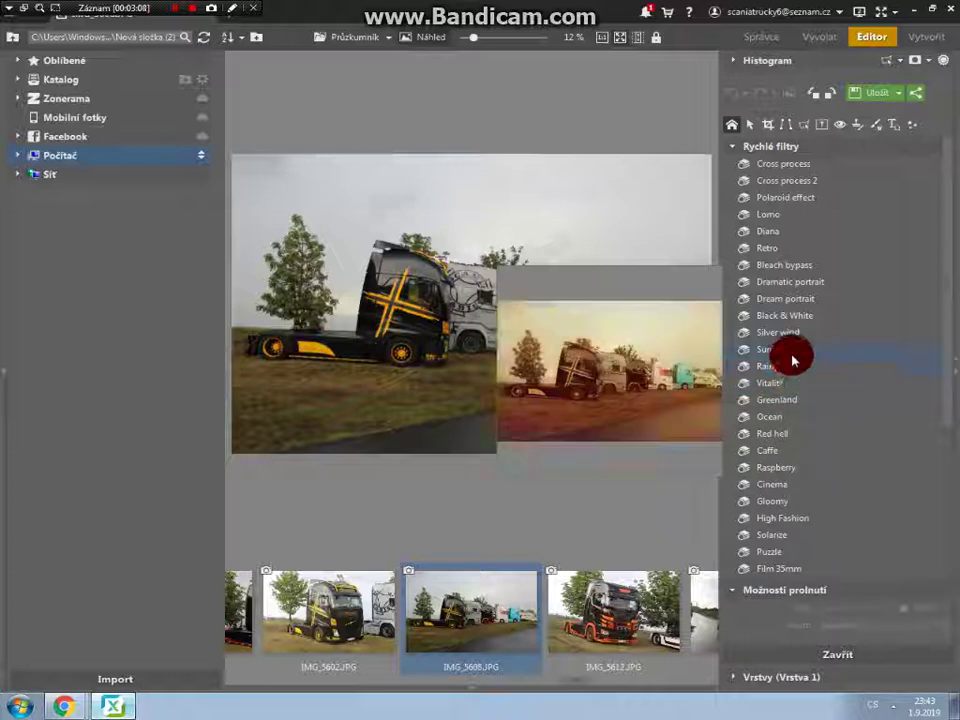
click(809, 270)
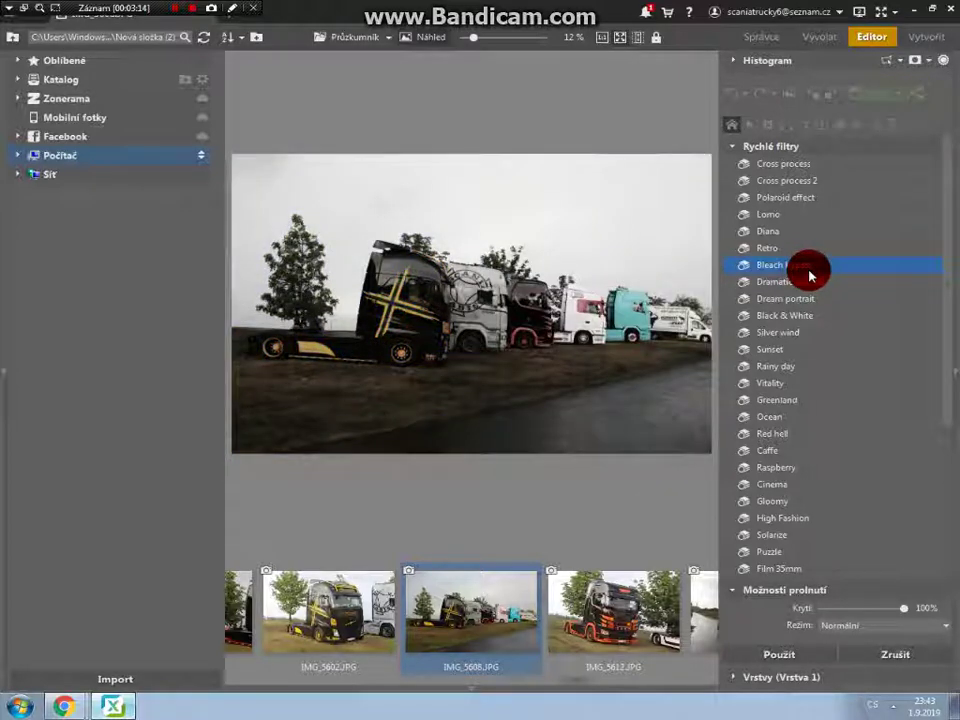
click(807, 284)
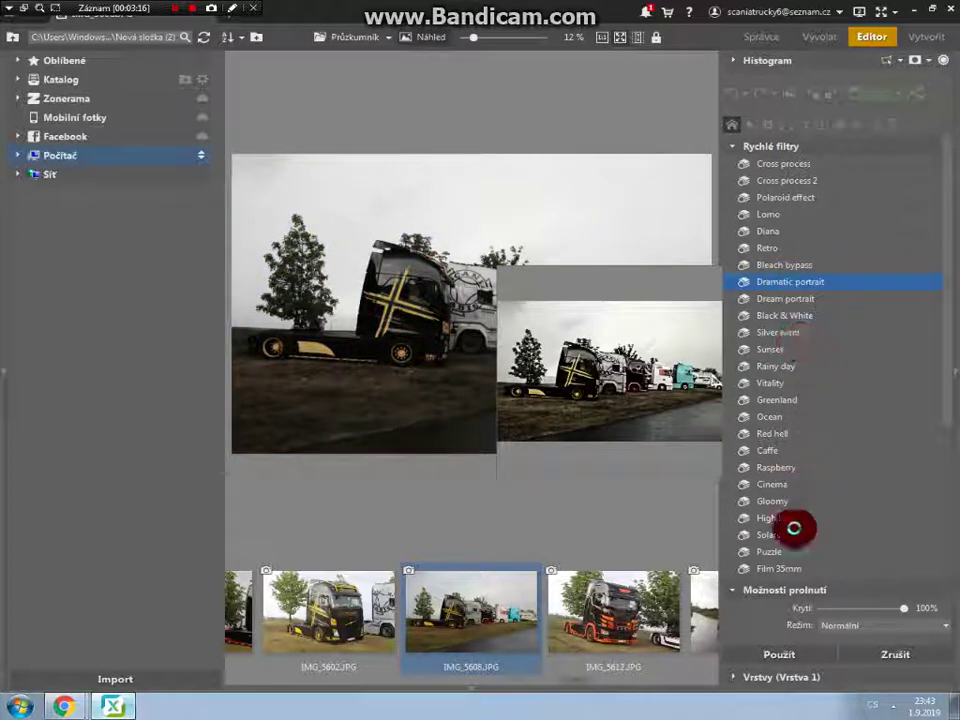
click(797, 655)
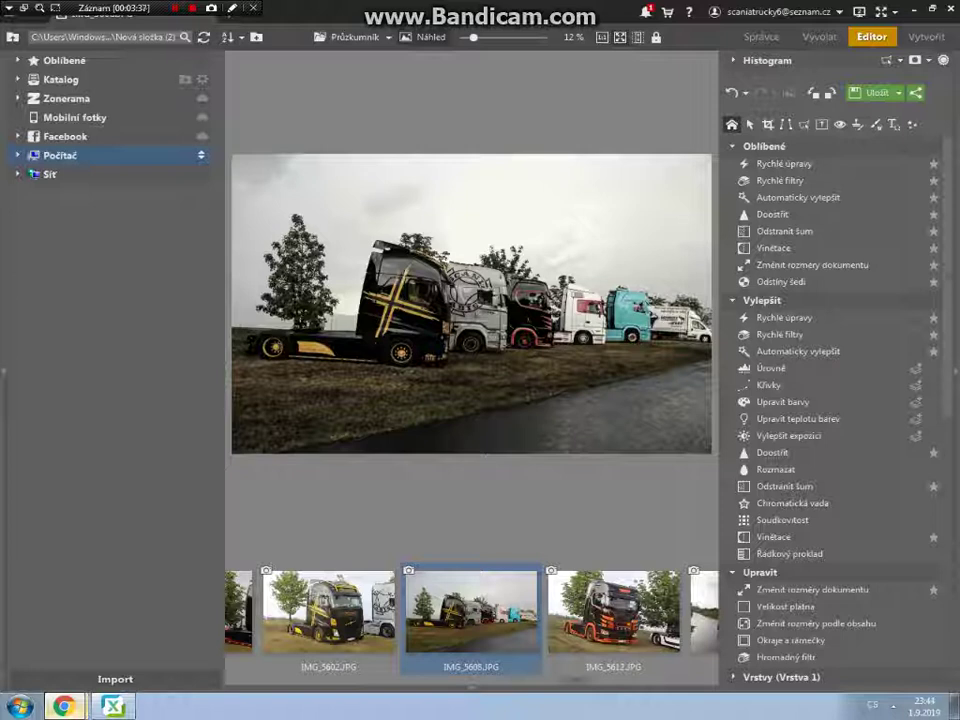
click(926, 79)
drag(700, 341, 617, 393)
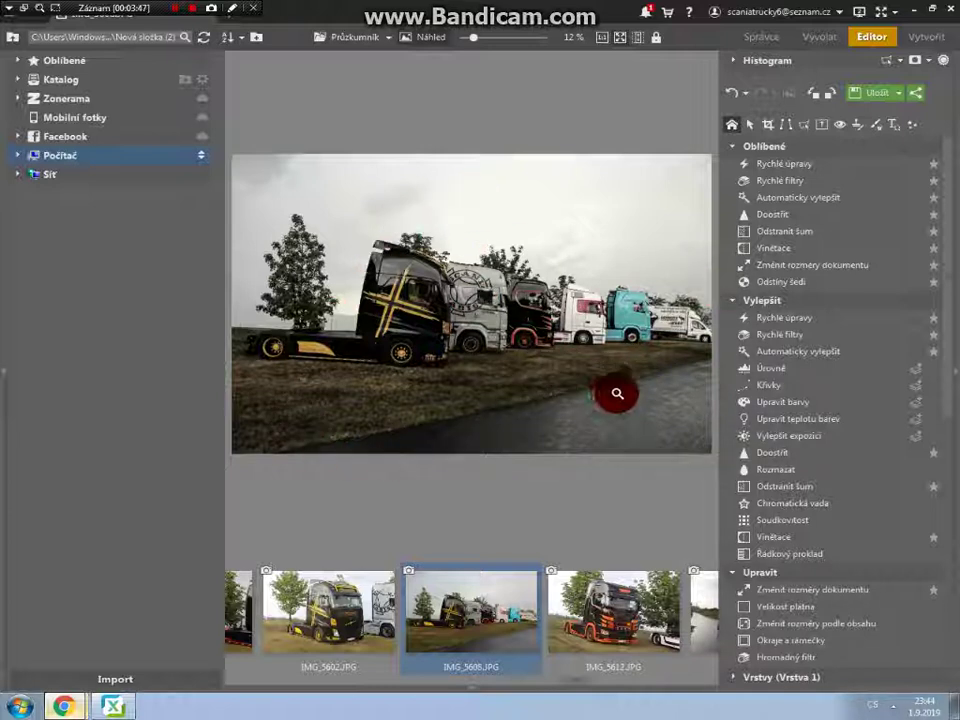
Step: In the quick edits, try a raised white point and reset it, and set contrast to -34, highlights to -32 and shadows to -66
click(797, 319)
drag(855, 306, 880, 313)
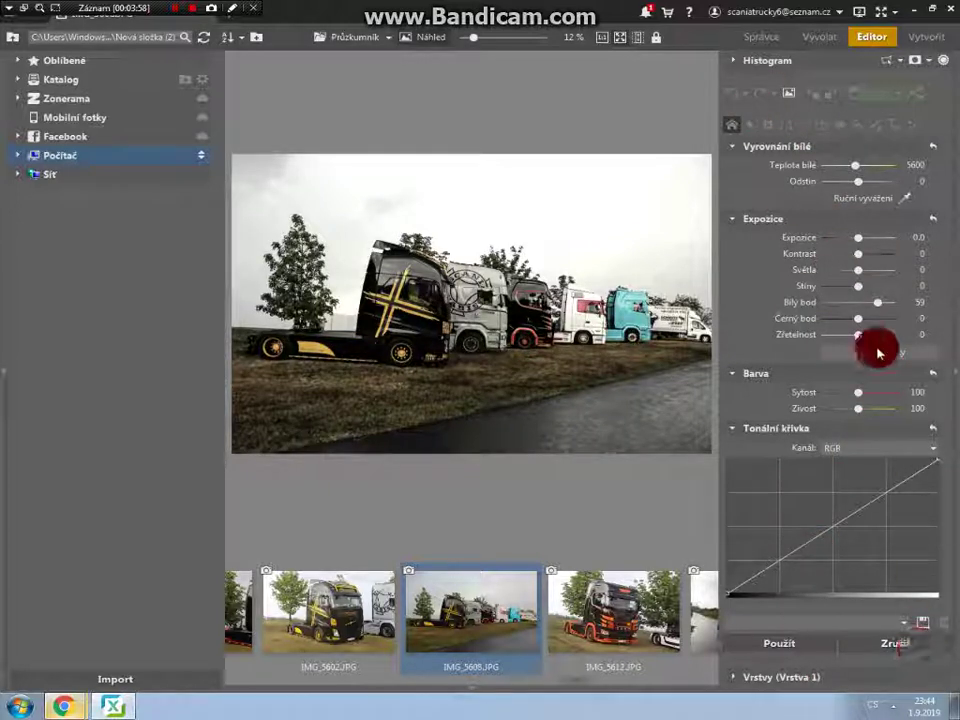
drag(879, 345, 858, 308)
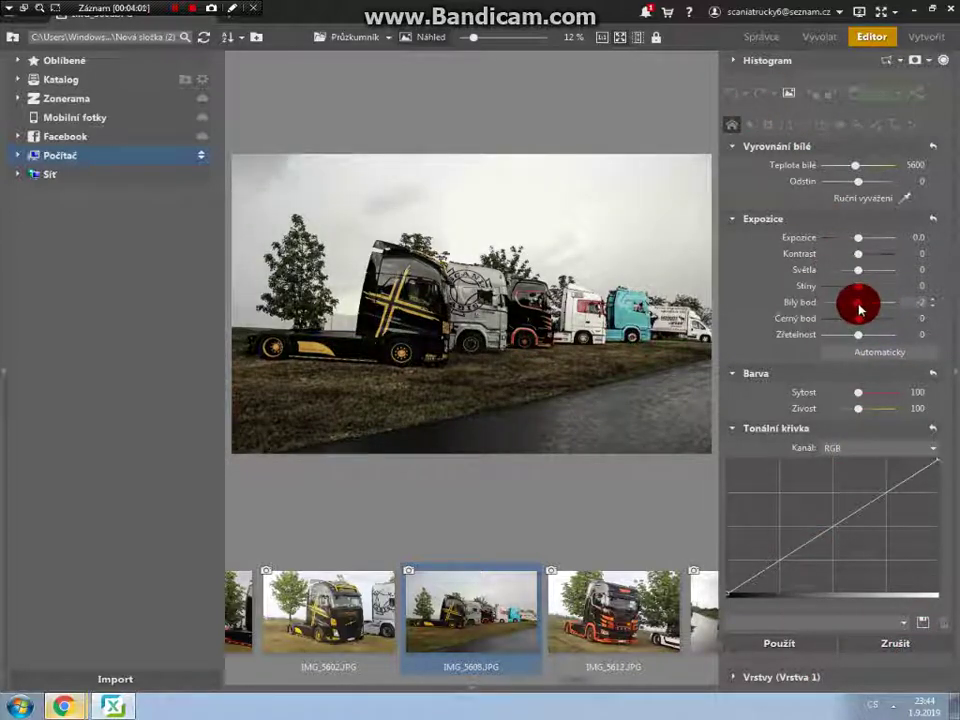
drag(857, 253, 862, 291)
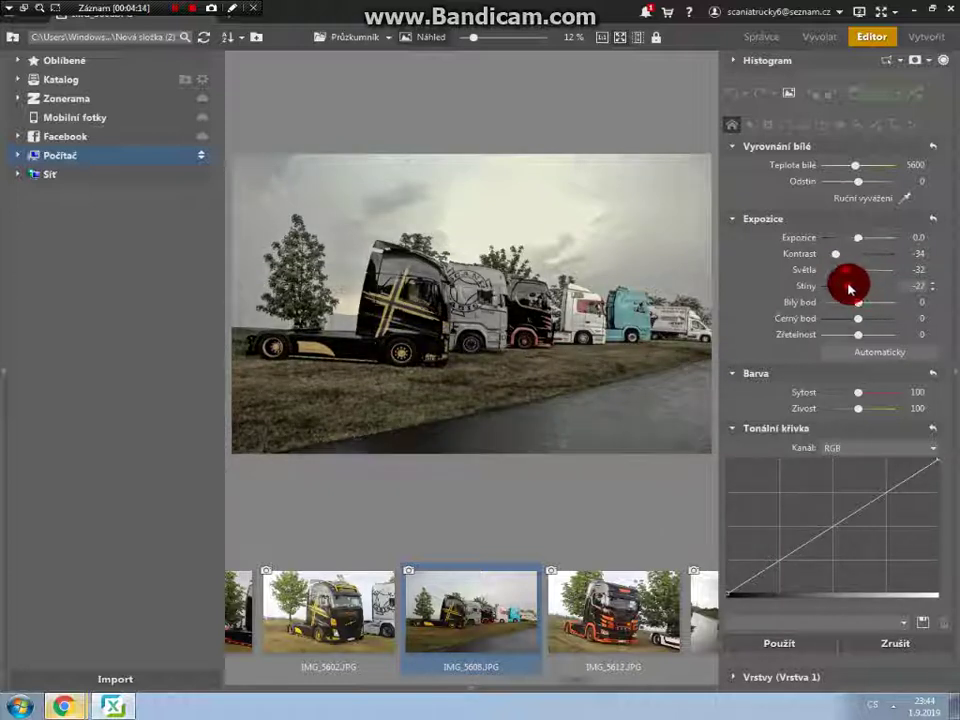
drag(844, 288, 841, 288)
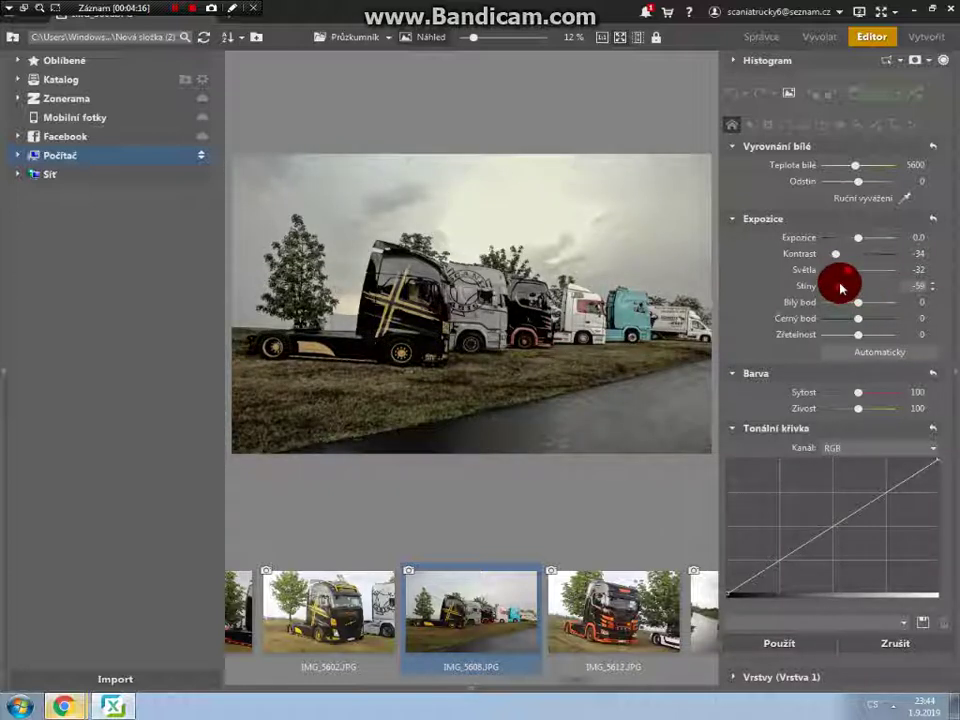
Step: Set the white point to 30, black point to 27 and saturation to 141, and apply the quick edits
drag(857, 300, 869, 325)
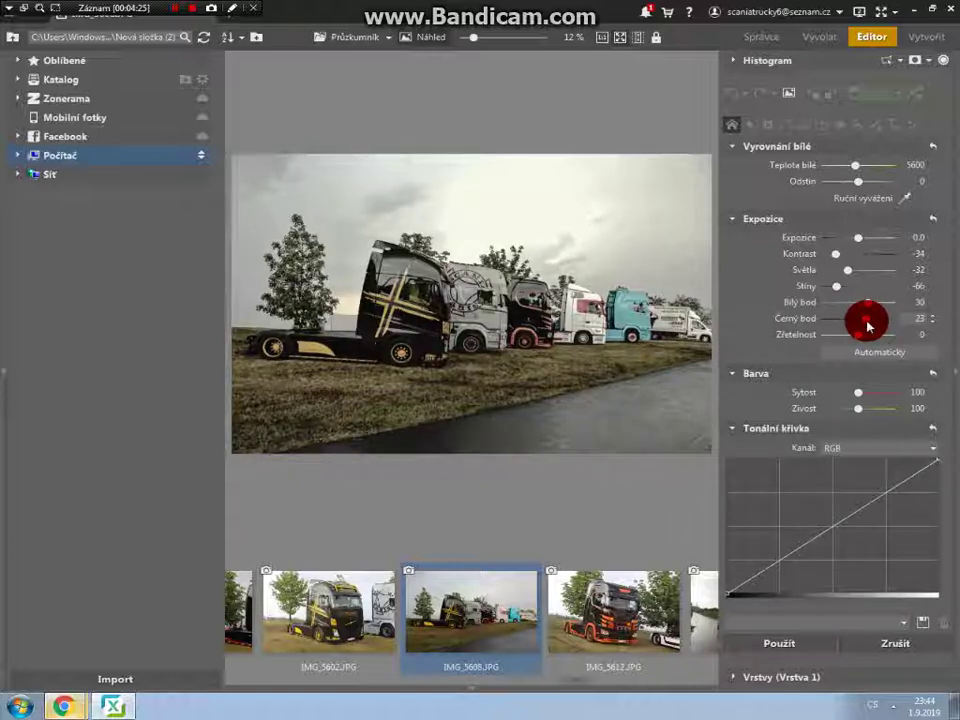
drag(865, 325, 875, 402)
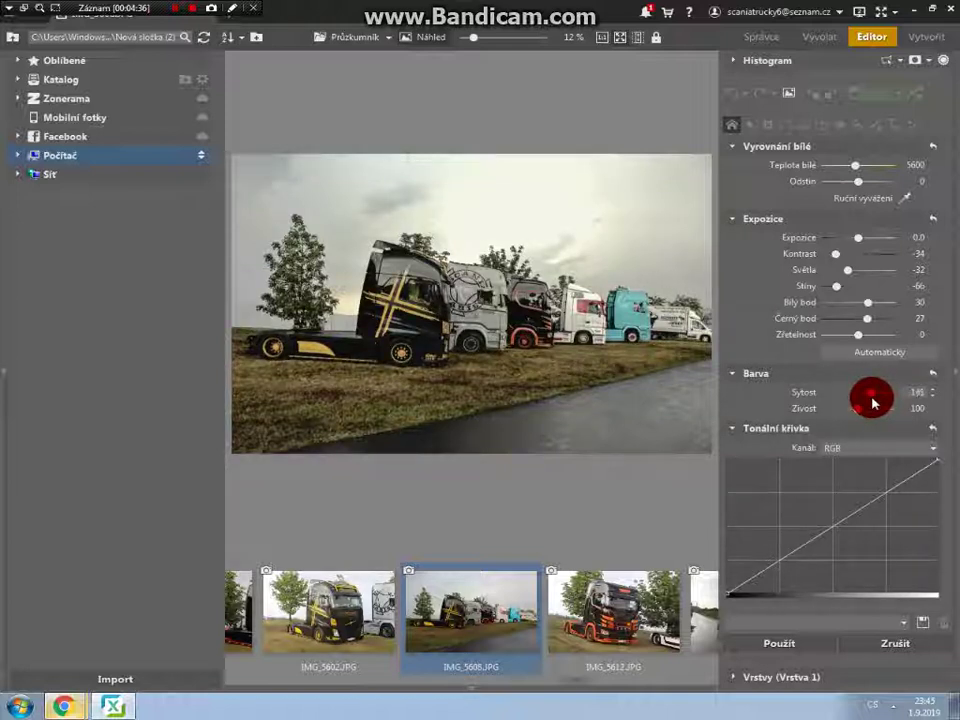
click(808, 636)
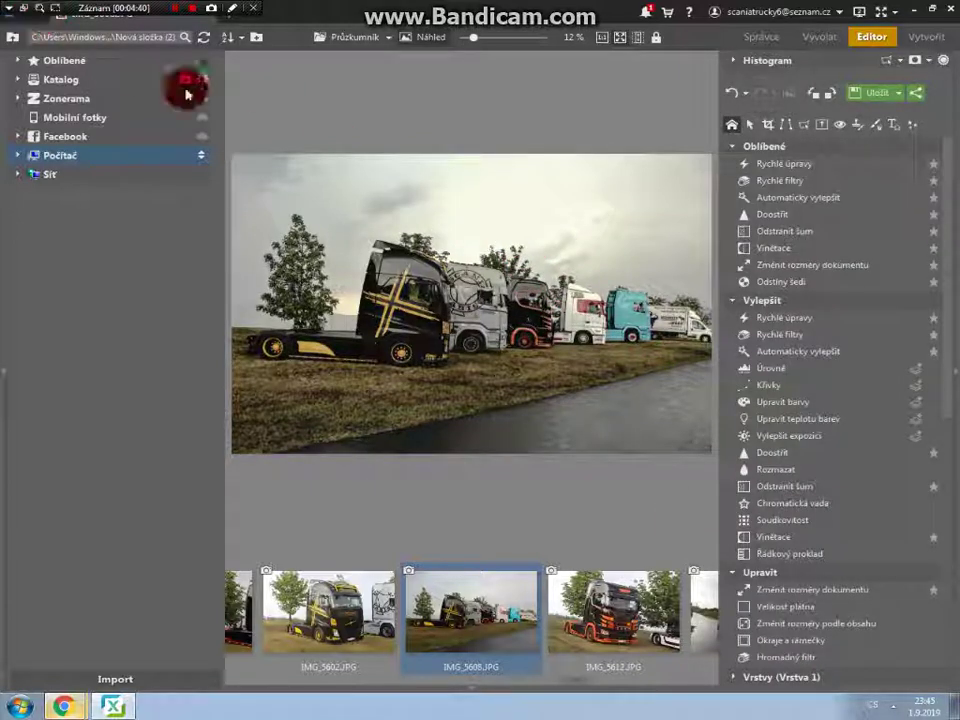
Step: Save the edited photo under the name IMG_5608.JPG on the Desktop as a JPEG image with quality 95
drag(103, 16, 440, 10)
click(36, 12)
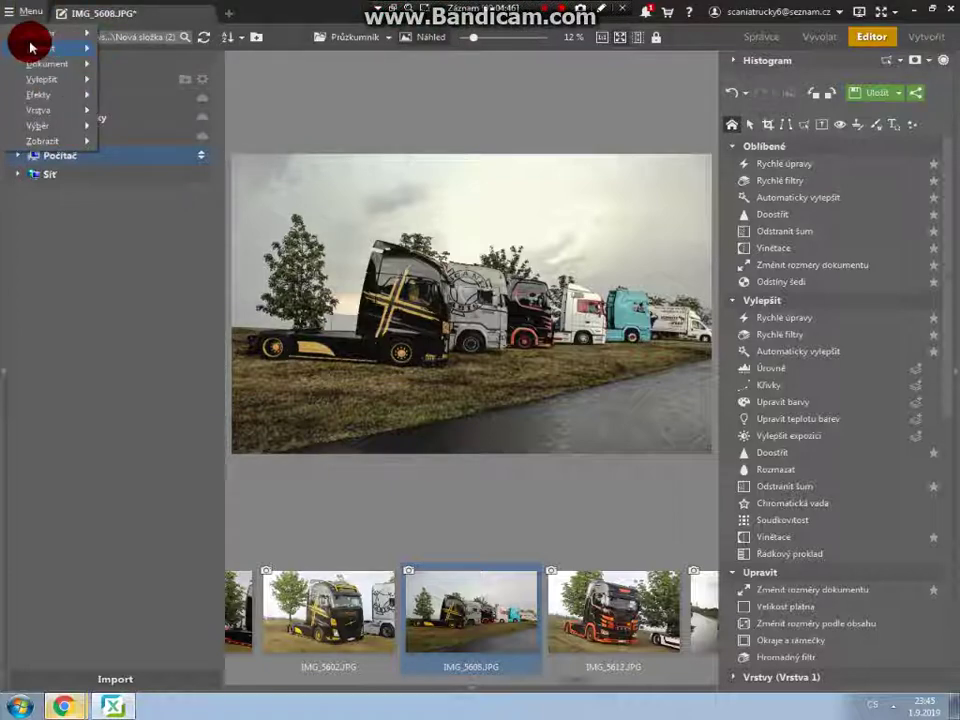
mouse_move(41, 34)
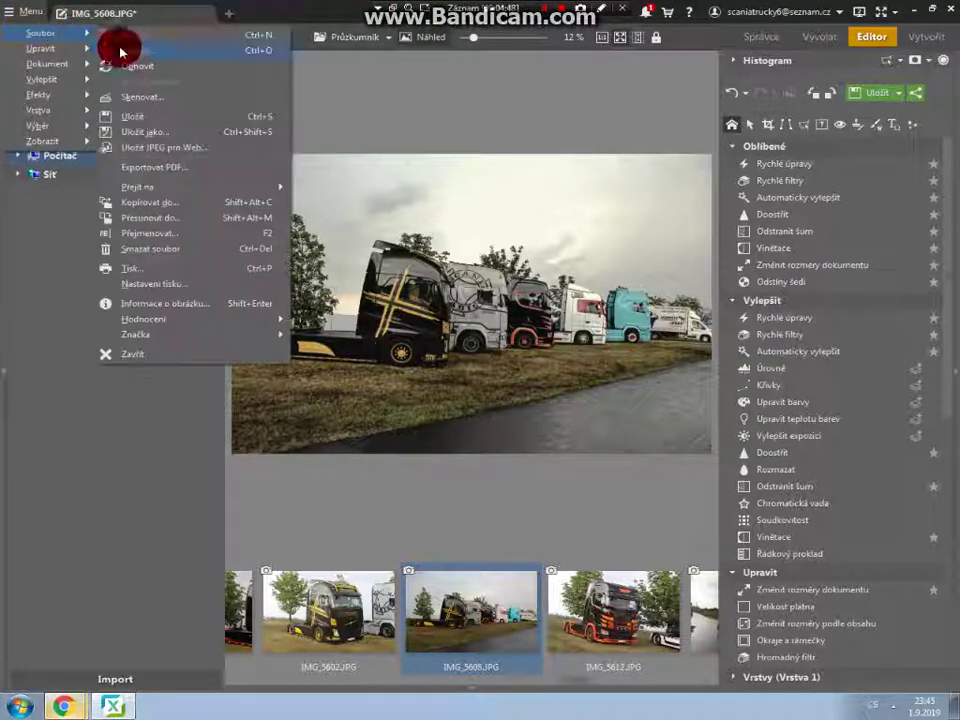
click(182, 132)
click(326, 274)
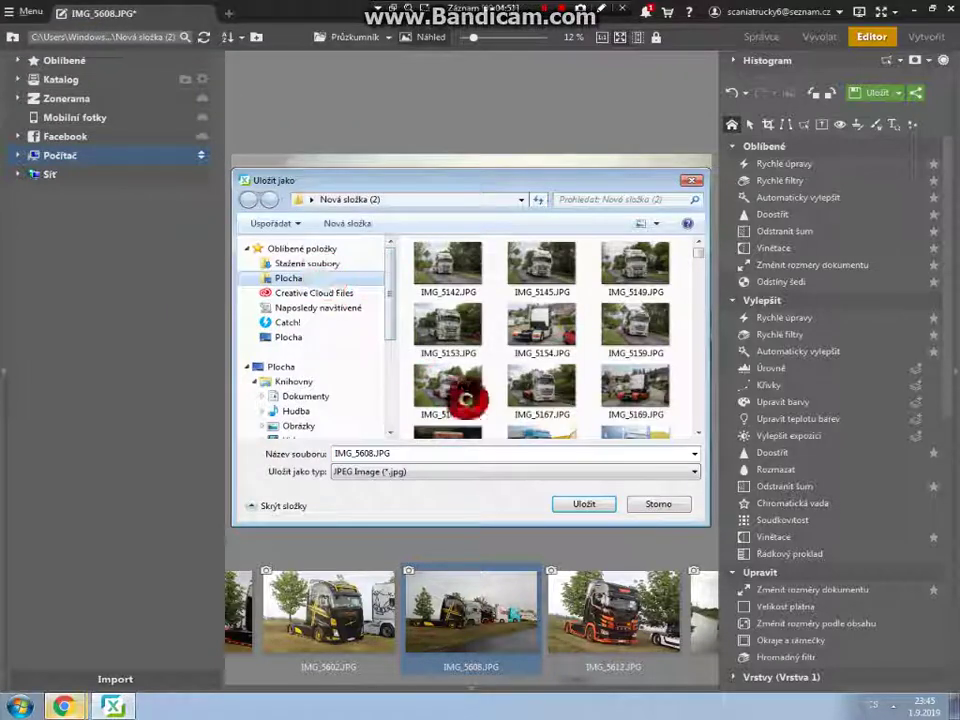
click(600, 503)
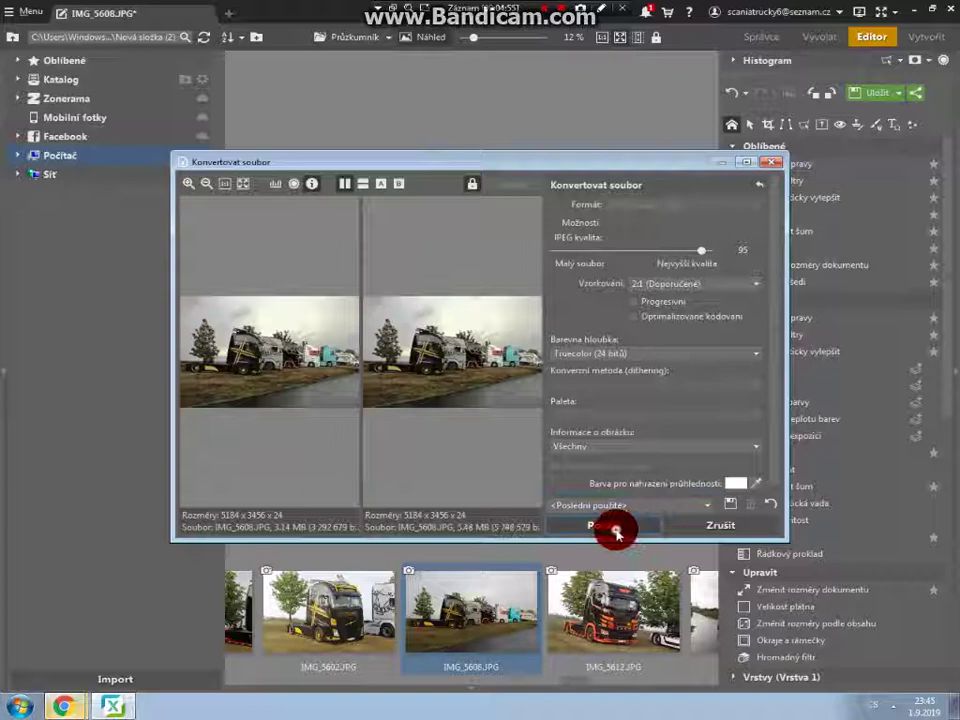
click(615, 528)
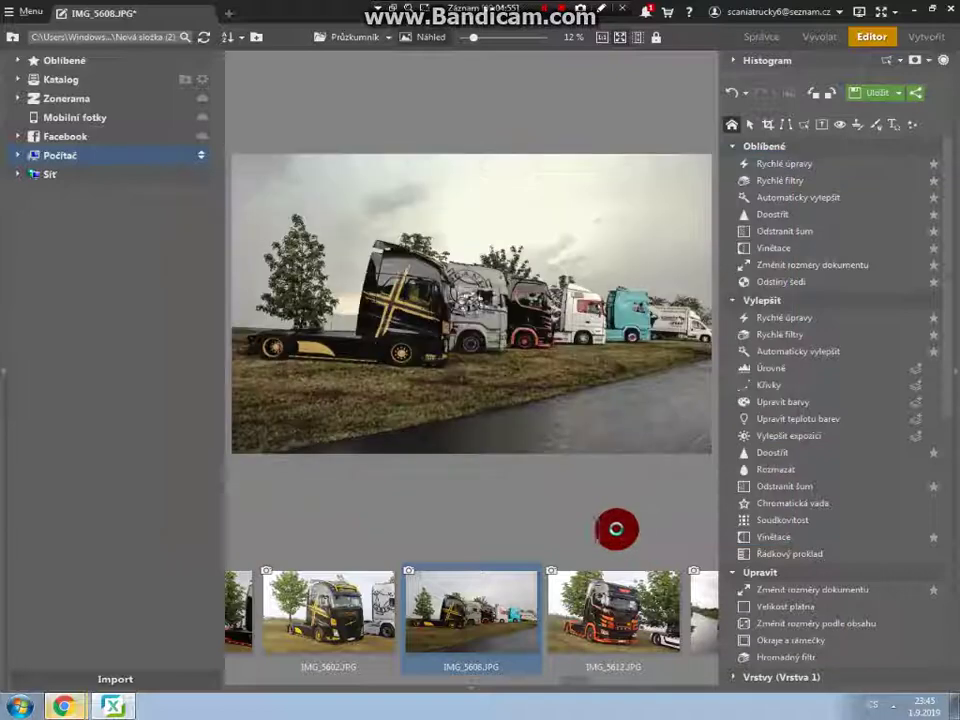
Step: Leave the photo editor, switch to Facebook in Chrome and open the M.H Truck Photography page
click(950, 17)
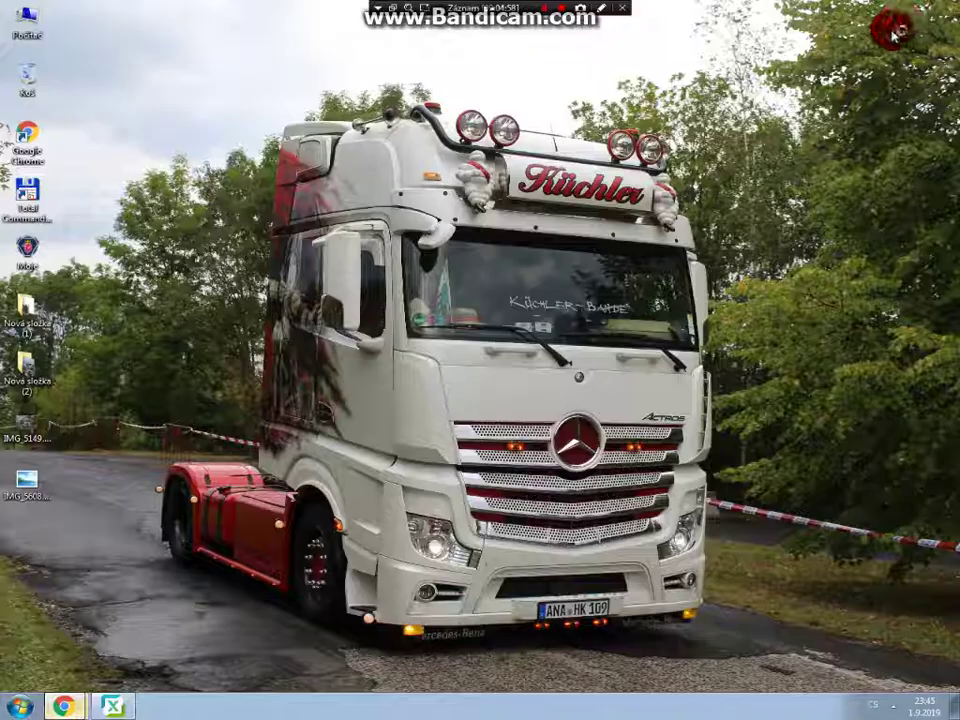
click(64, 706)
click(105, 648)
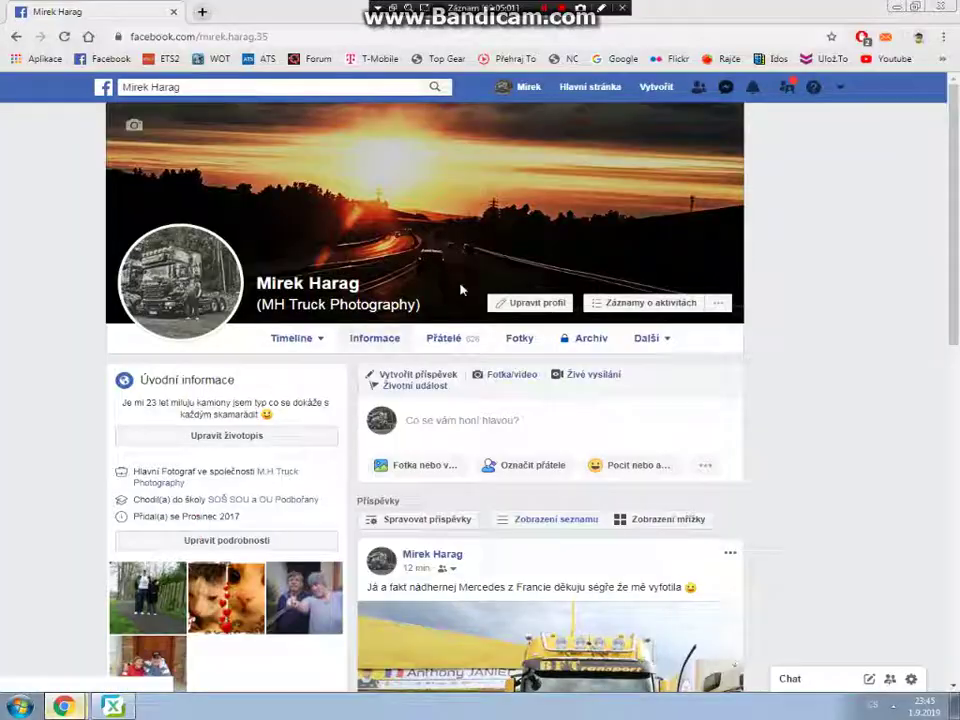
click(840, 88)
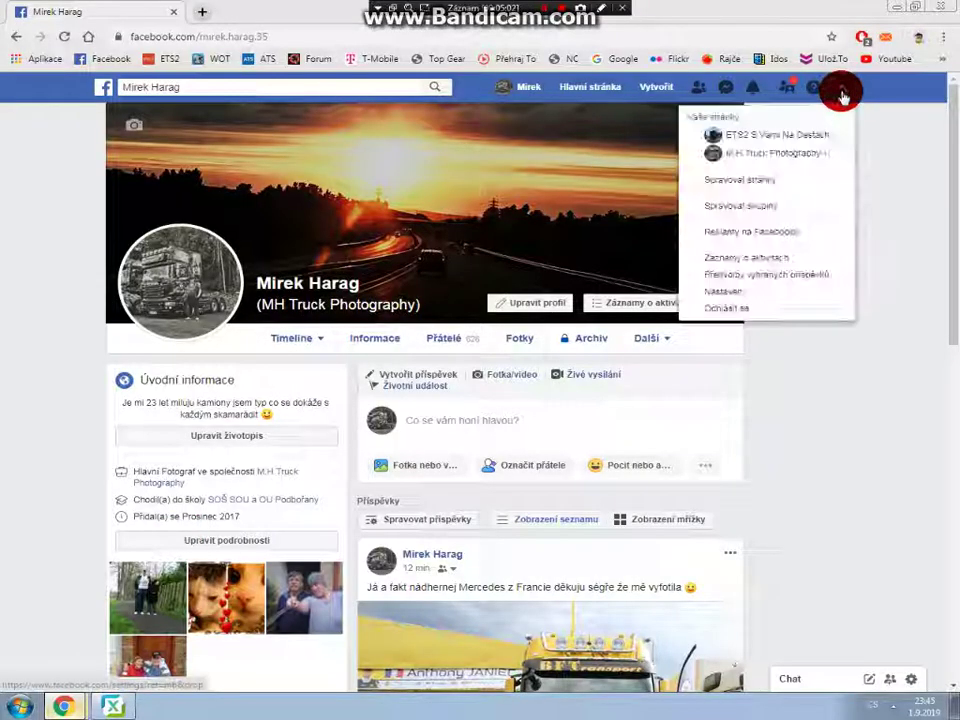
click(790, 153)
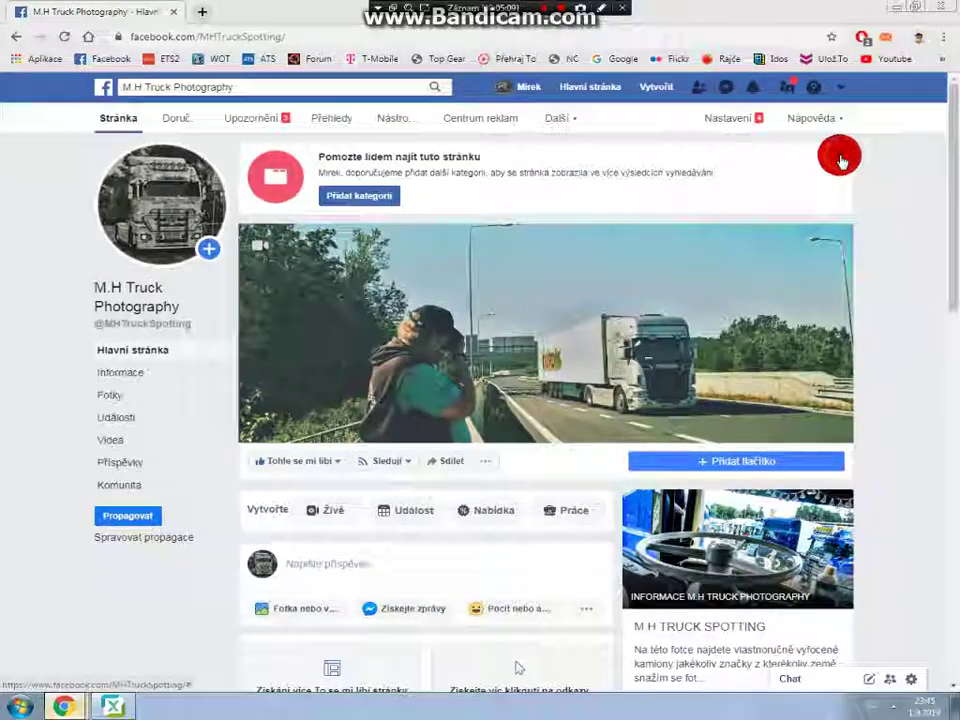
Step: Dismiss the page's category suggestion and upload the edited truck photo from the Desktop as the new cover photo
click(842, 155)
click(311, 162)
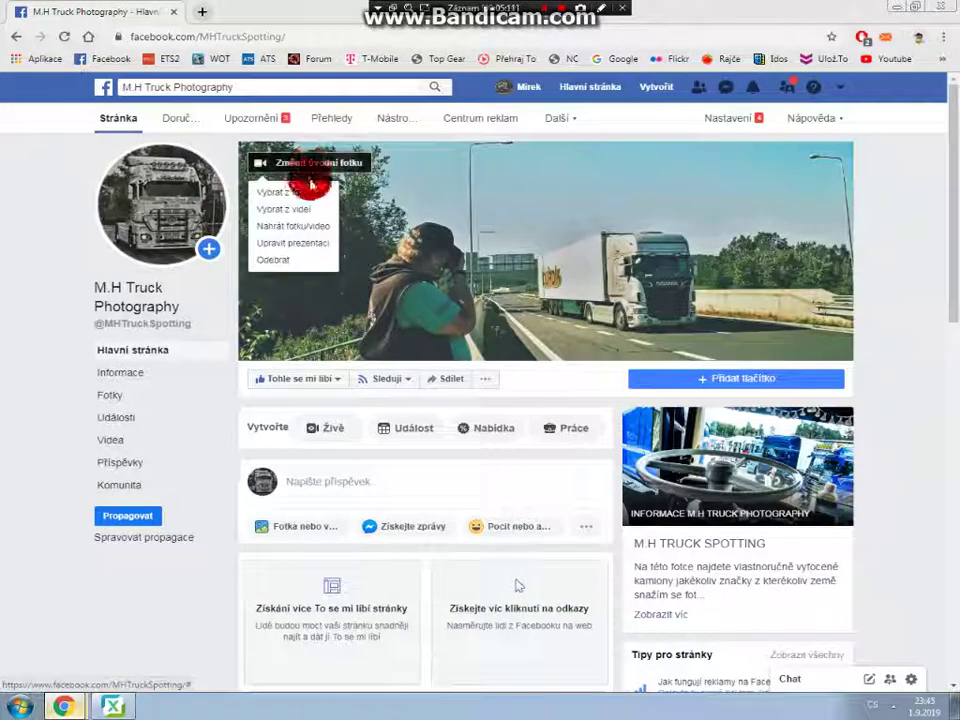
click(313, 228)
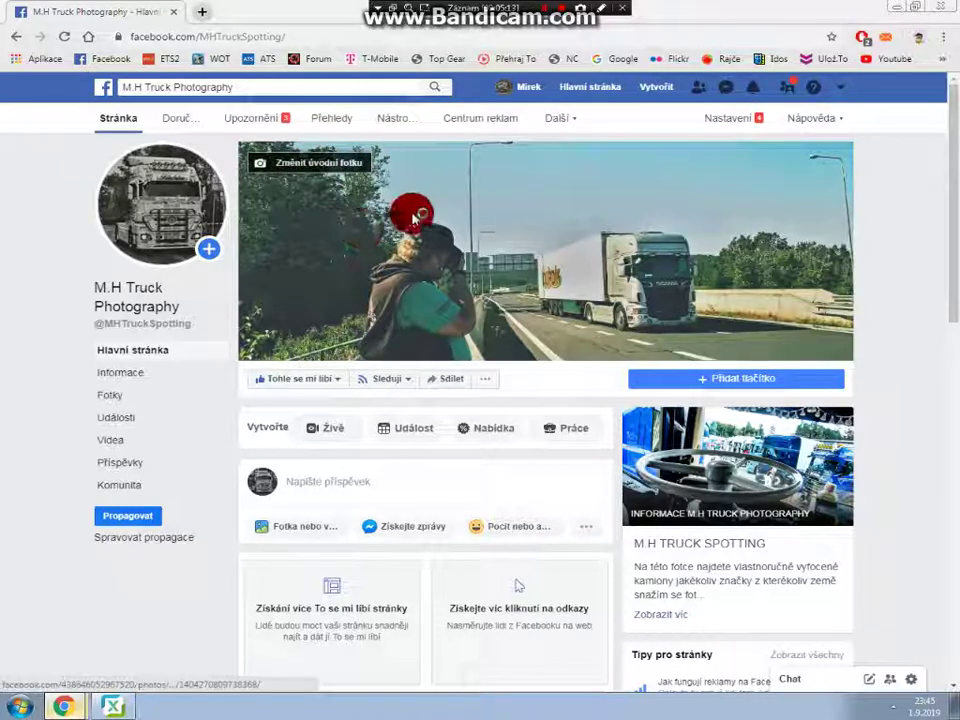
click(139, 111)
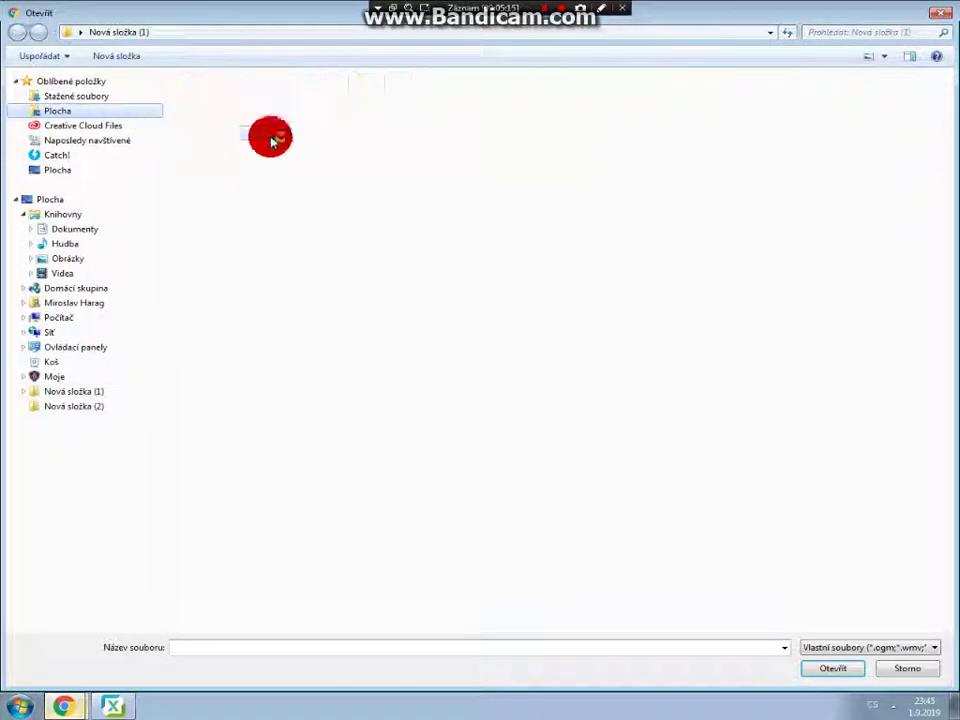
double_click(544, 141)
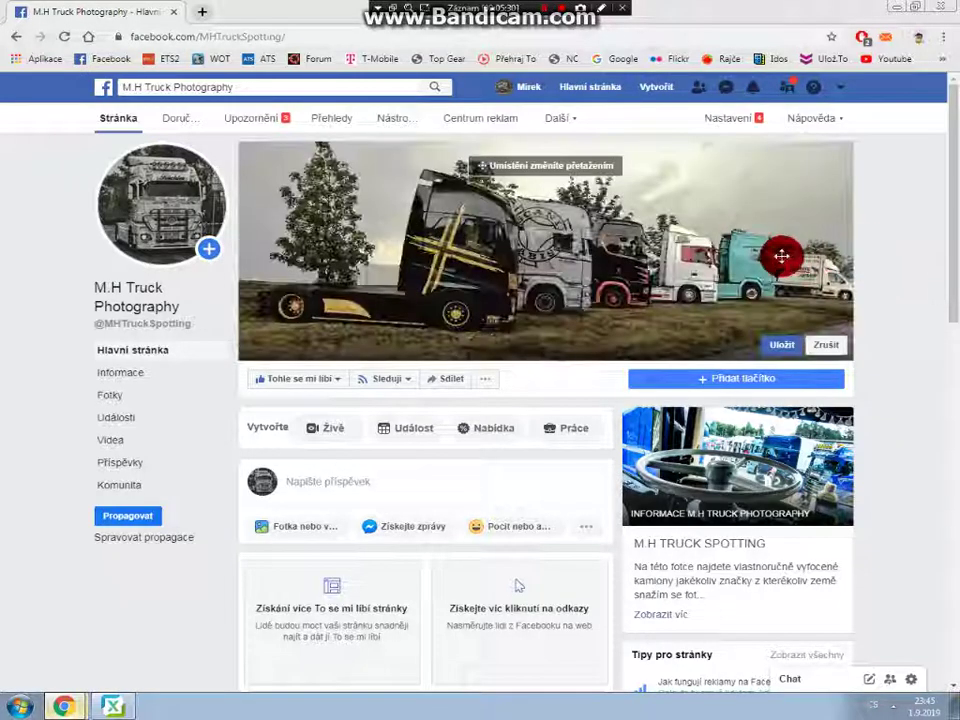
Step: Adjust the position of the new cover photo and save it, and open the page's notifications
drag(767, 261, 729, 262)
click(798, 349)
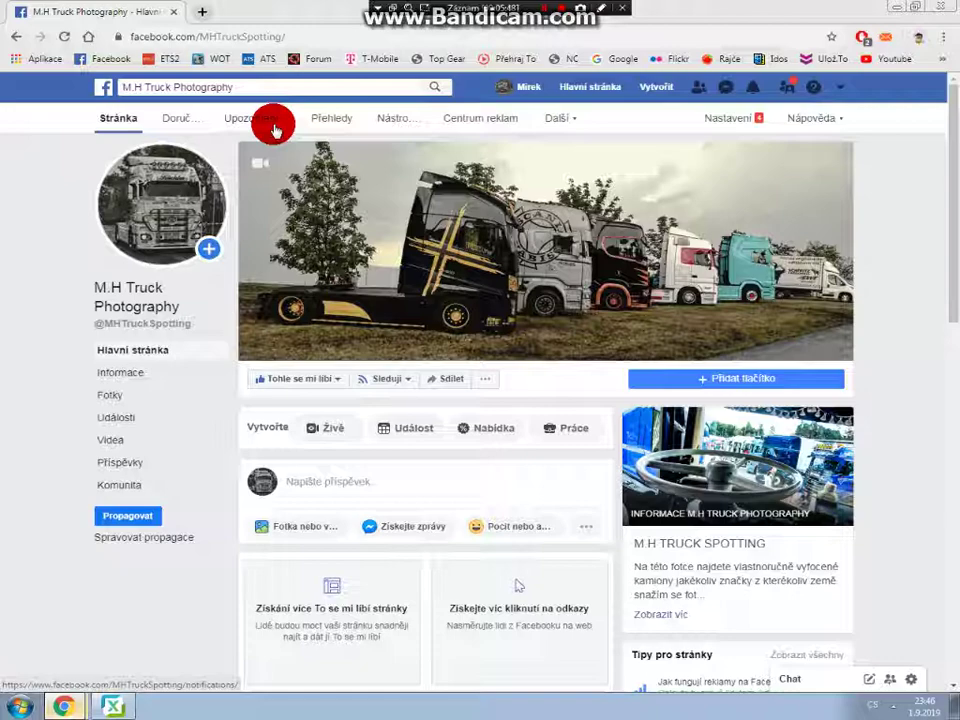
click(274, 128)
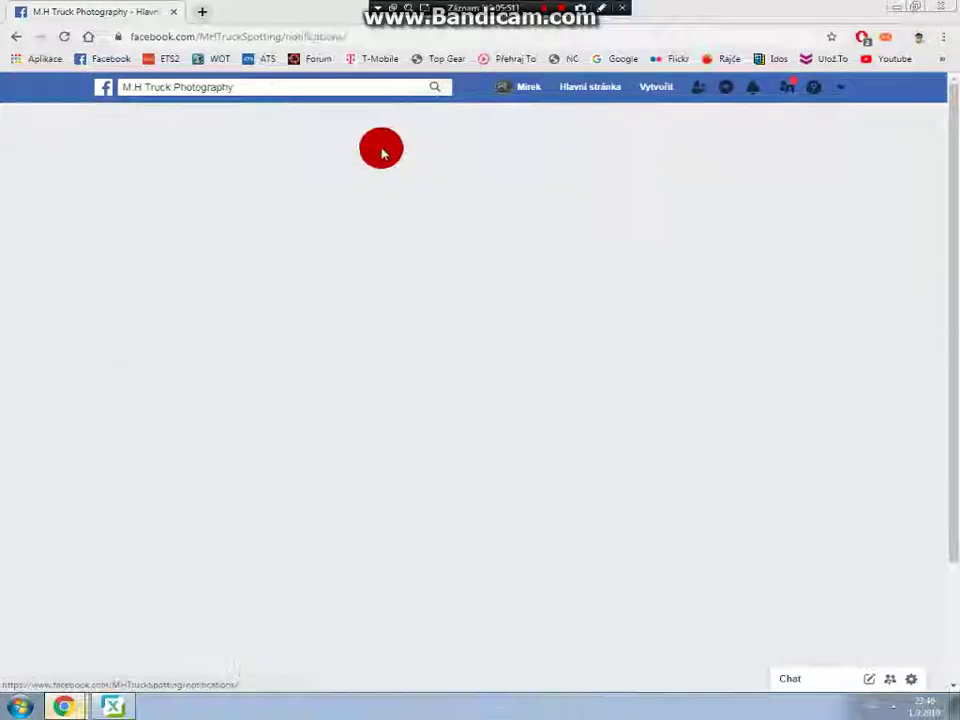